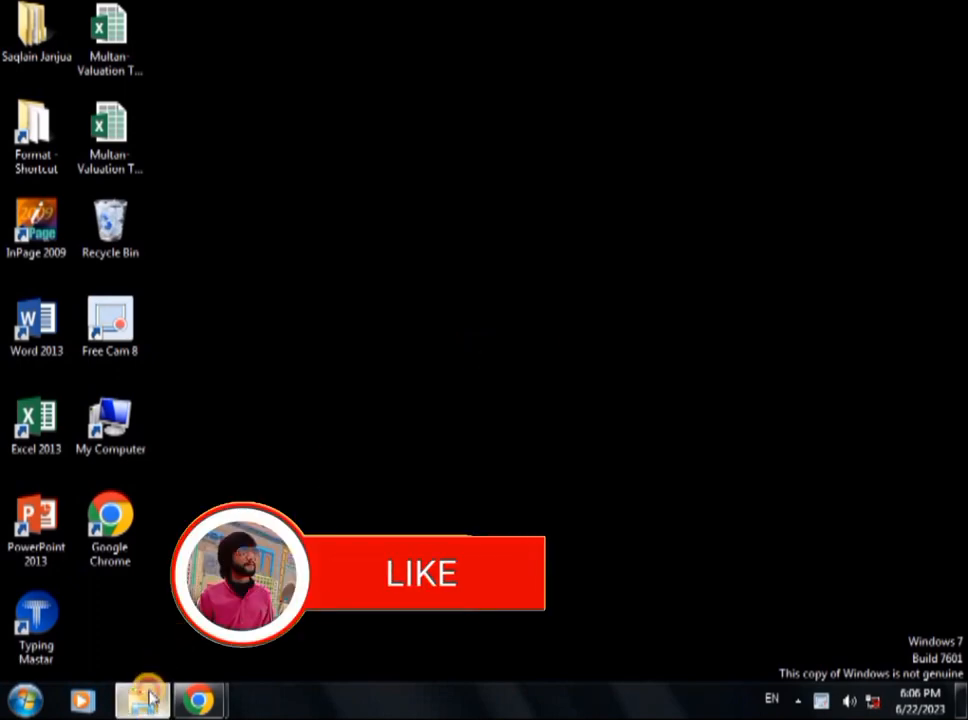
Open the Traning12.. INP file from the course folder in InPage and maximize its window.
{"action": "left_click", "coordinate": [143, 700]}
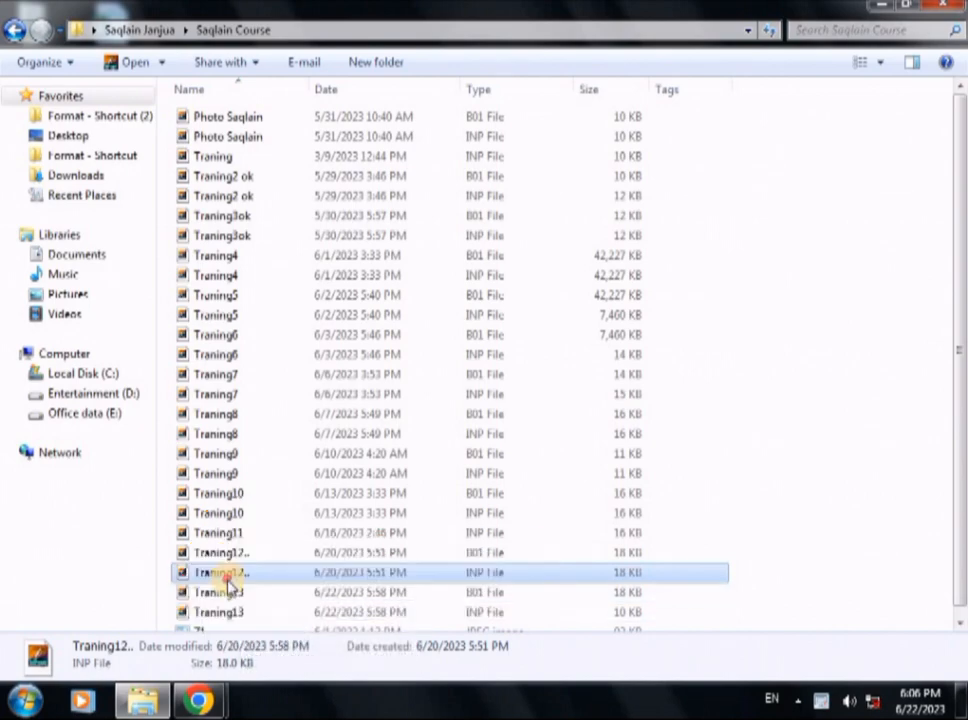
{"action": "double_click", "coordinate": [273, 578]}
{"action": "left_click", "coordinate": [572, 398]}
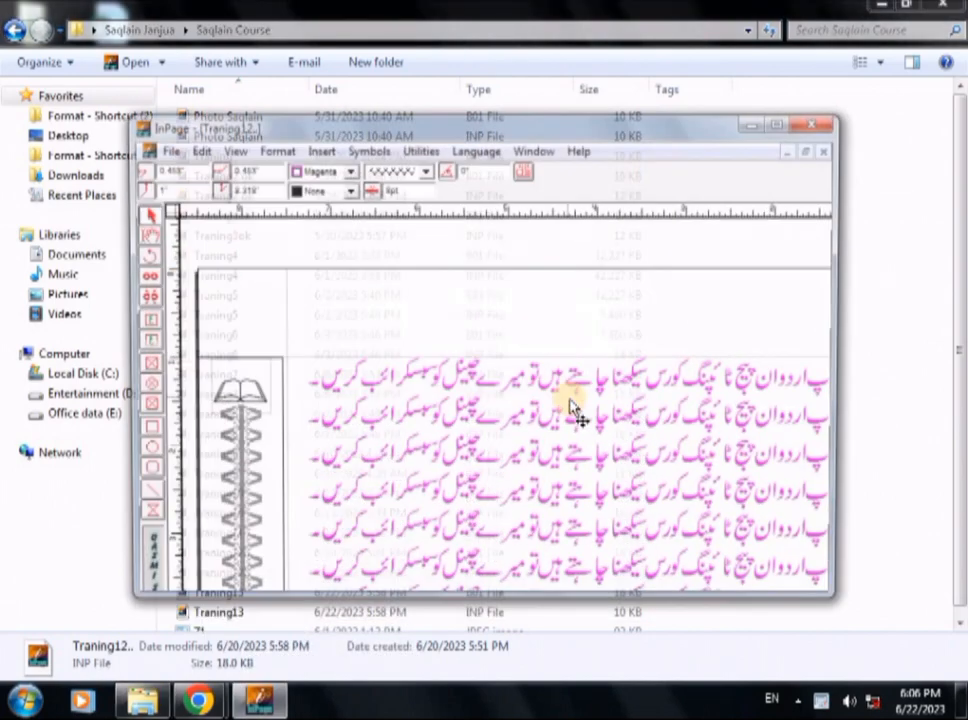
{"action": "left_click", "coordinate": [786, 123]}
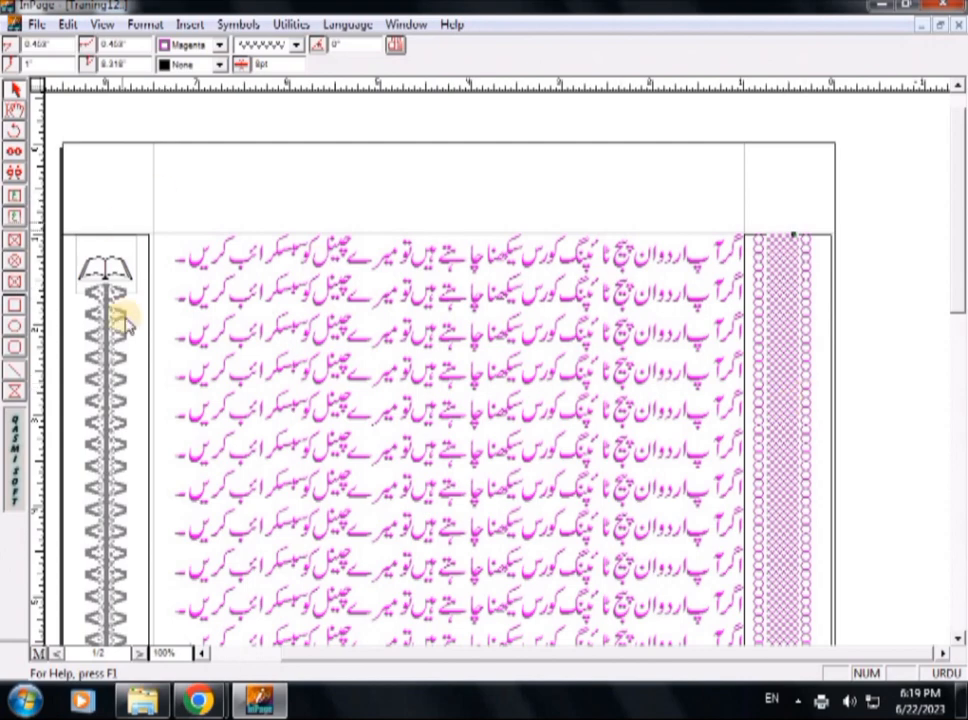
Delete the magenta ornamental border in the page's right margin together with its surrounding black rectangle.
{"action": "left_click", "coordinate": [957, 640]}
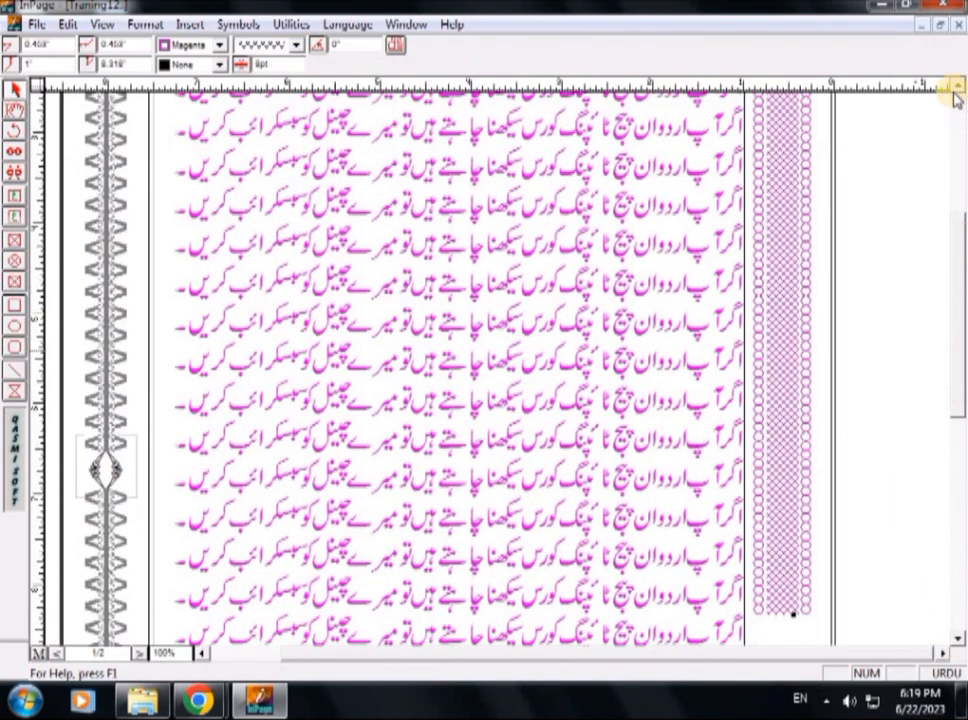
{"action": "left_click", "coordinate": [957, 91]}
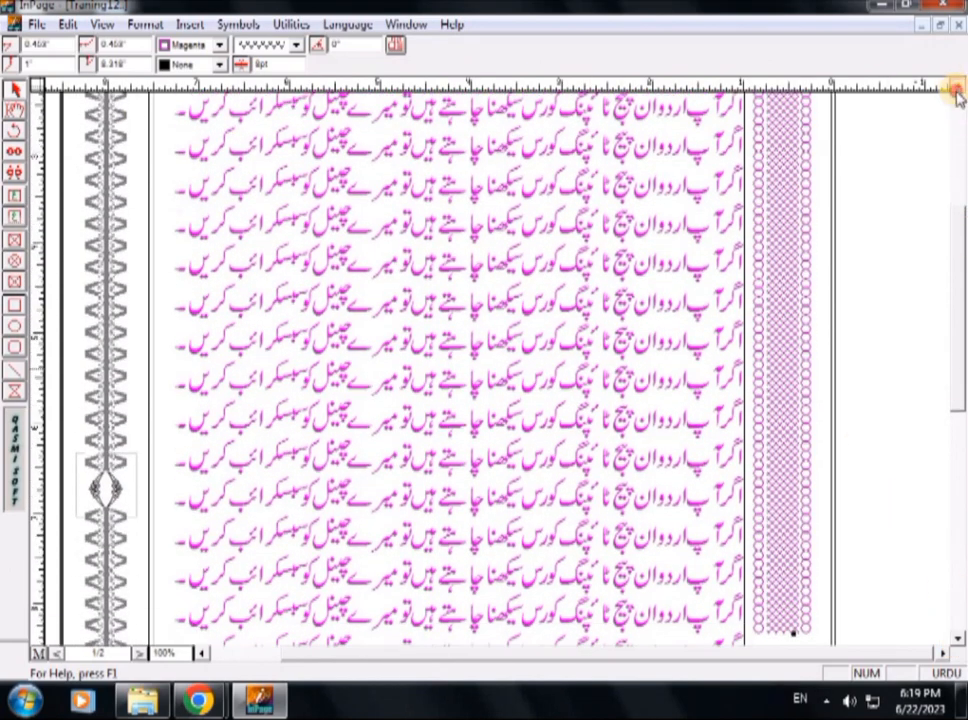
{"action": "left_click", "coordinate": [957, 91]}
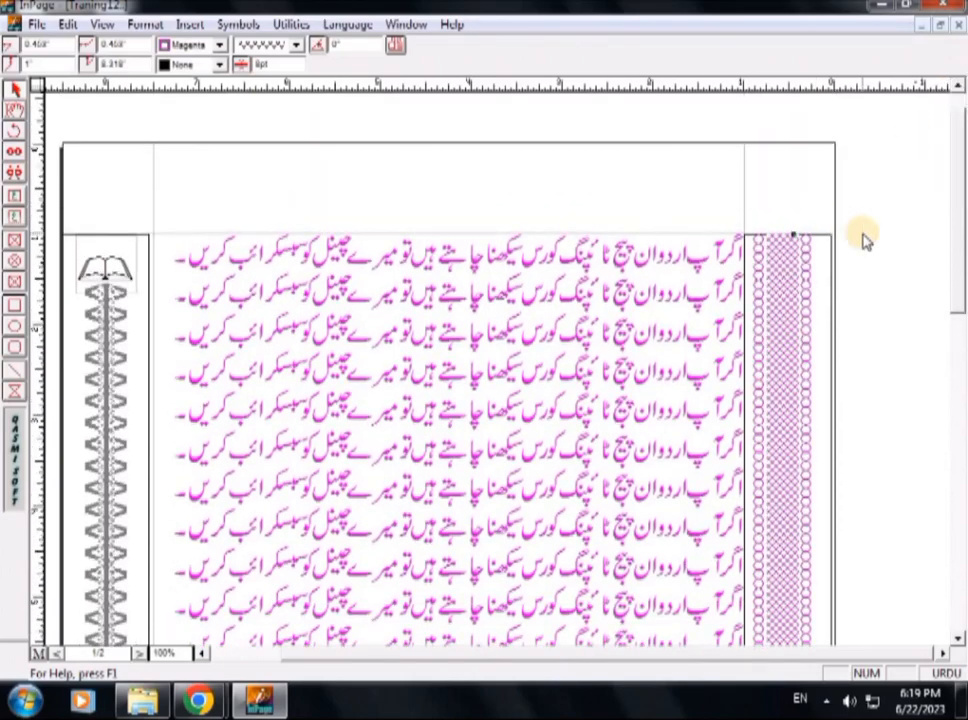
{"action": "left_click_drag", "start_coordinate": [901, 188], "coordinate": [700, 593]}
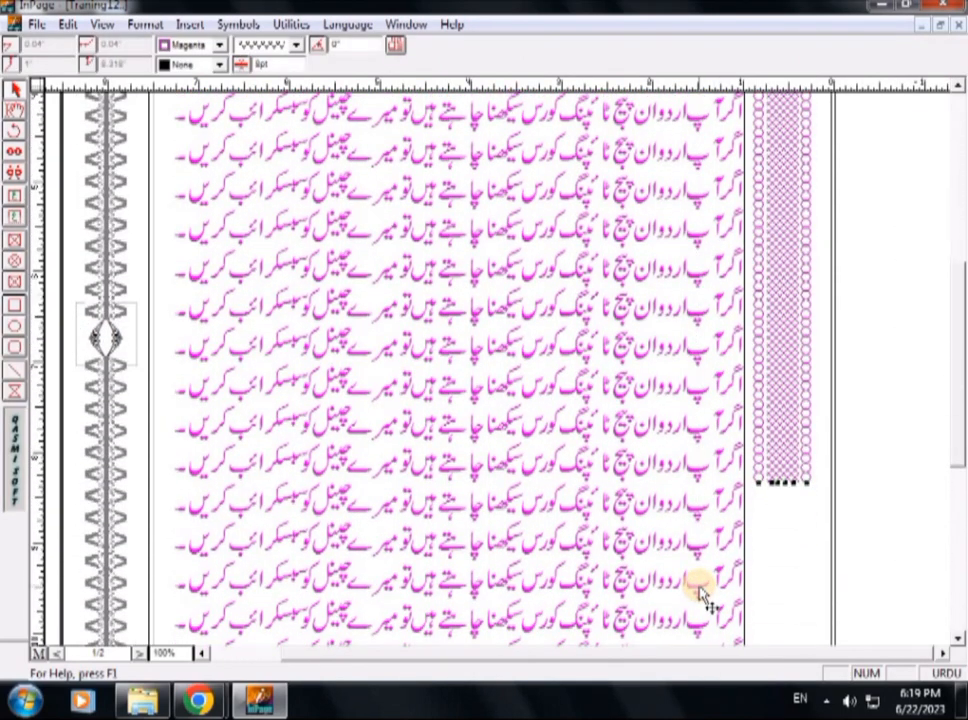
{"action": "key", "text": "Delete"}
{"action": "left_click", "coordinate": [832, 358]}
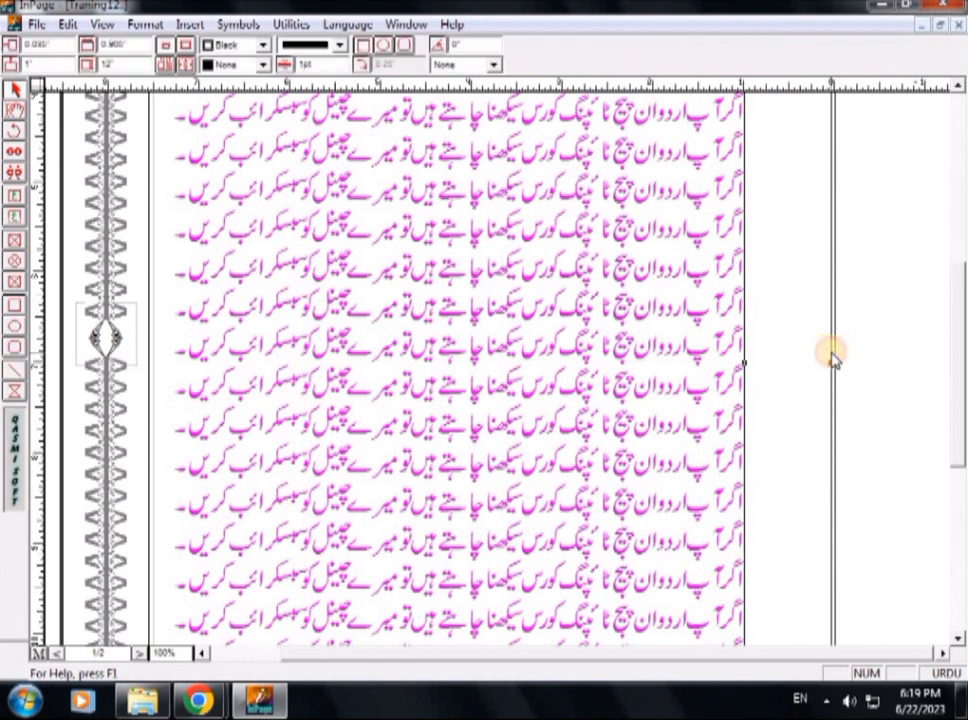
{"action": "key", "text": "Delete"}
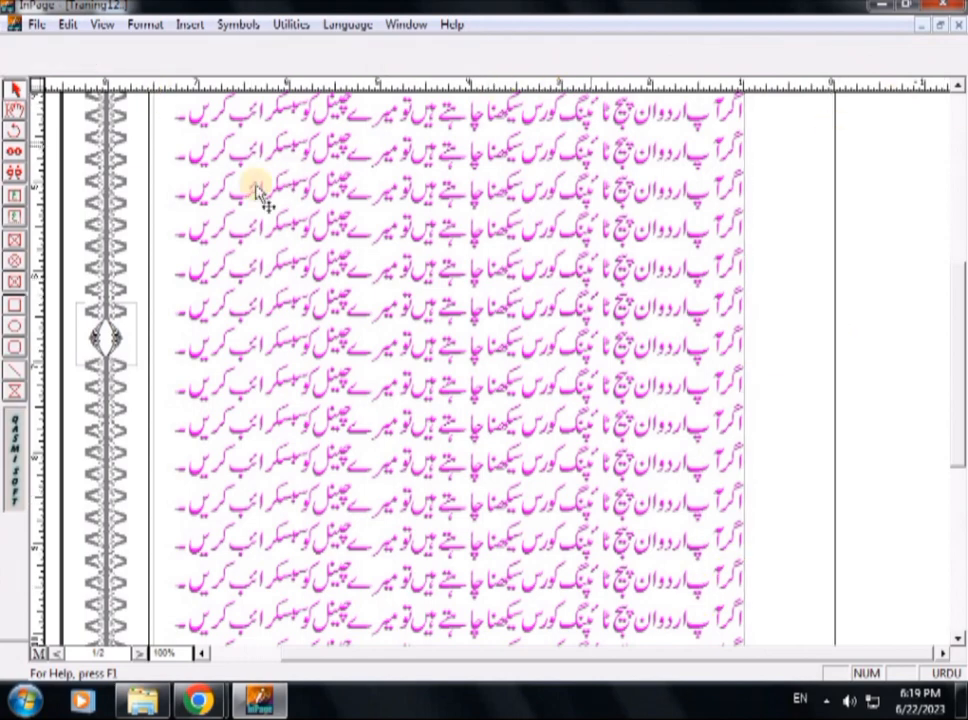
Delete the grey ornamental border in the page's left margin and its surrounding rectangle.
{"action": "left_click", "coordinate": [105, 206]}
{"action": "key", "text": "Delete"}
{"action": "left_click", "coordinate": [150, 220]}
{"action": "key", "text": "Delete"}
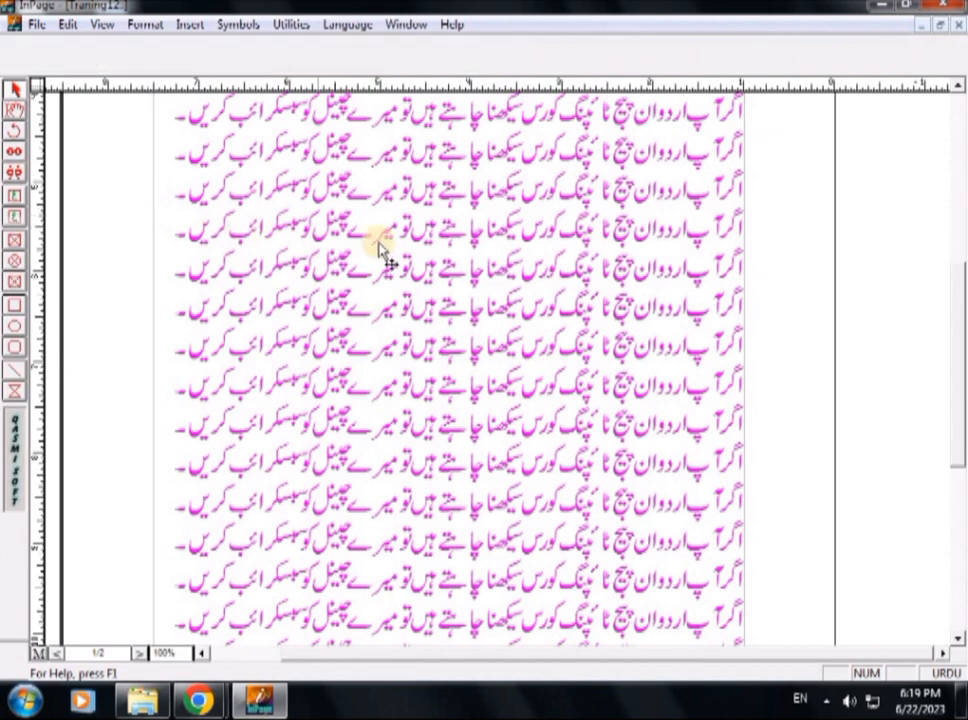
Delete all the Urdu text in the document's main text frame.
{"action": "left_click", "coordinate": [957, 89]}
{"action": "left_click", "coordinate": [957, 89]}
{"action": "left_click", "coordinate": [957, 89]}
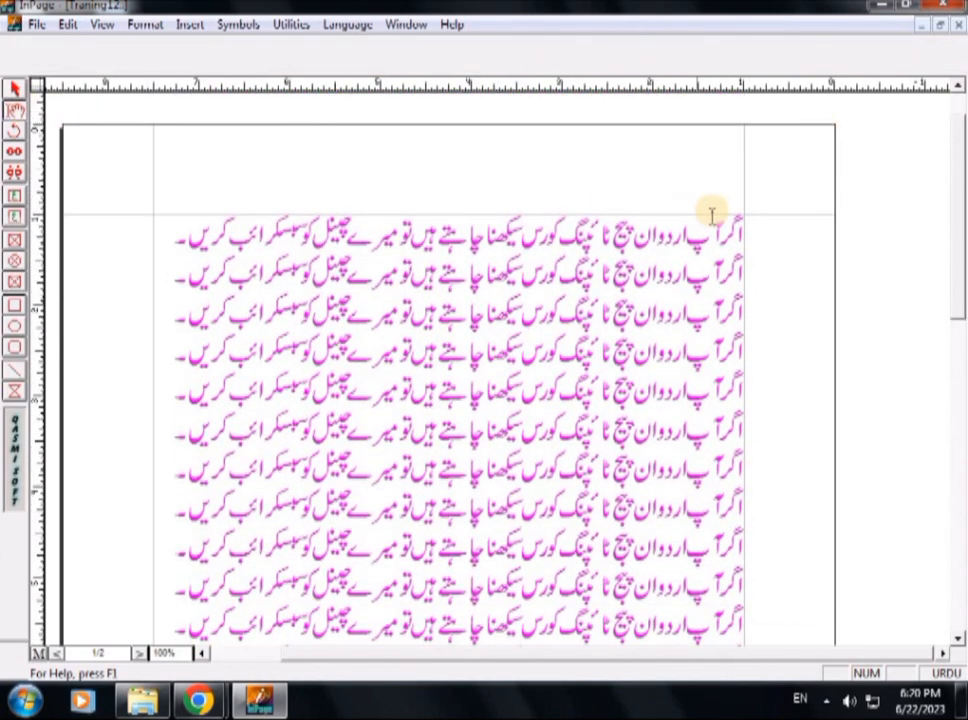
{"action": "left_click", "coordinate": [741, 234]}
{"action": "key", "text": "ctrl+a"}
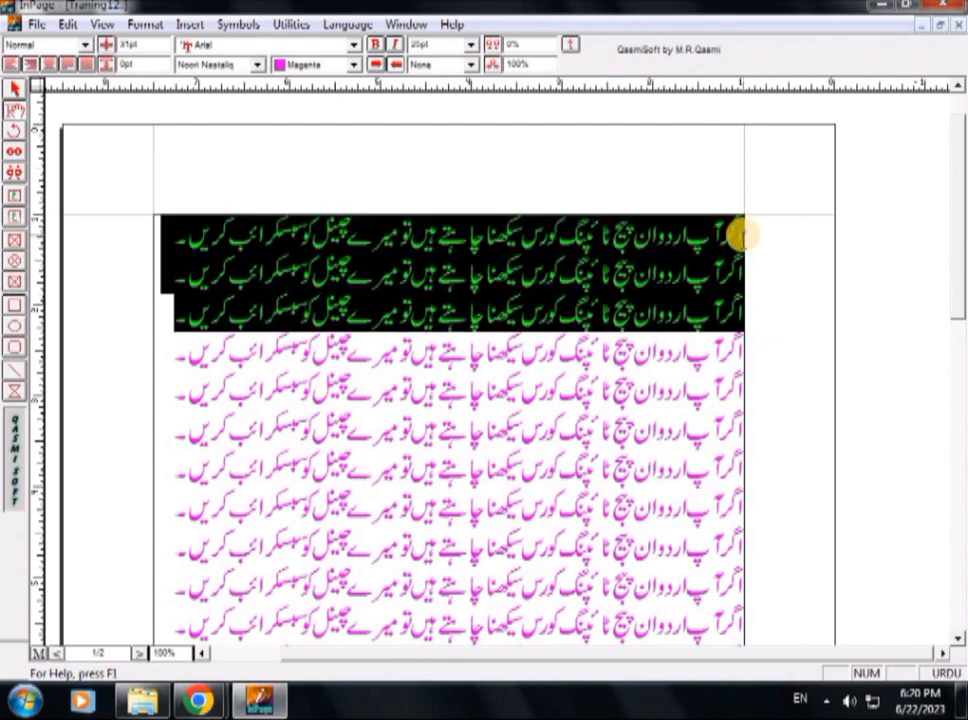
{"action": "key", "text": "Delete"}
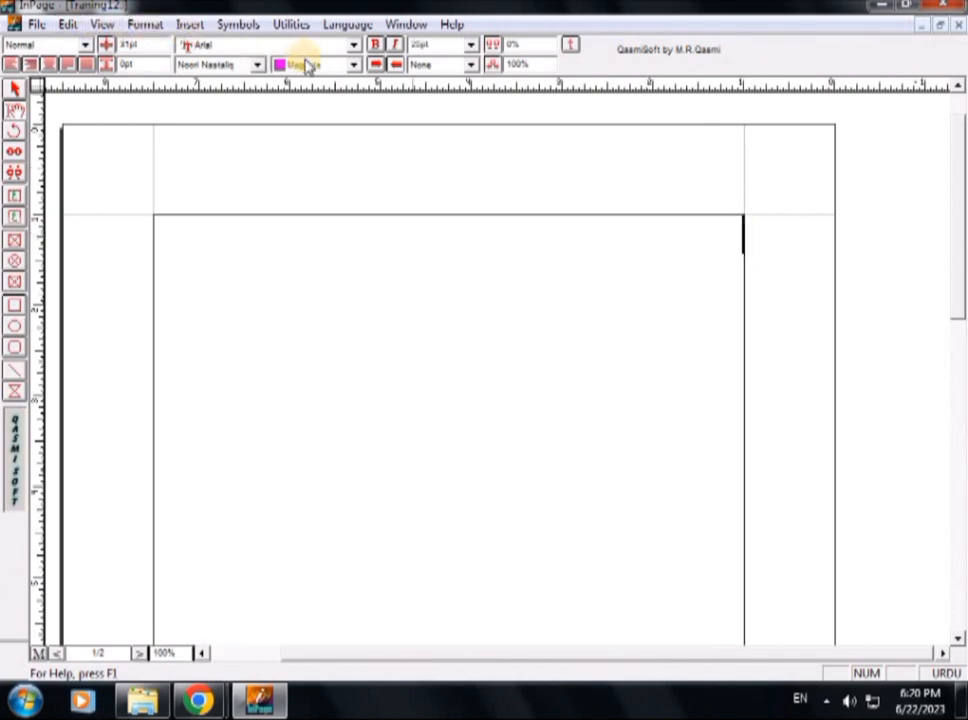
Insert a table with 15 rows, 5 columns and automatic column width into the empty text frame.
{"action": "left_click", "coordinate": [181, 20]}
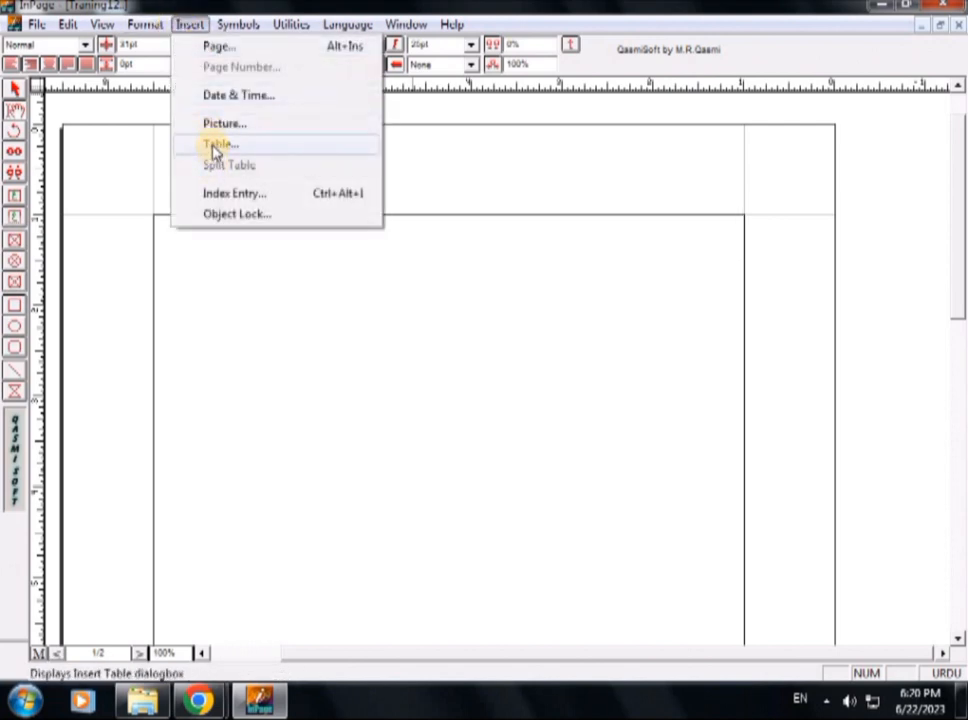
{"action": "left_click", "coordinate": [214, 148]}
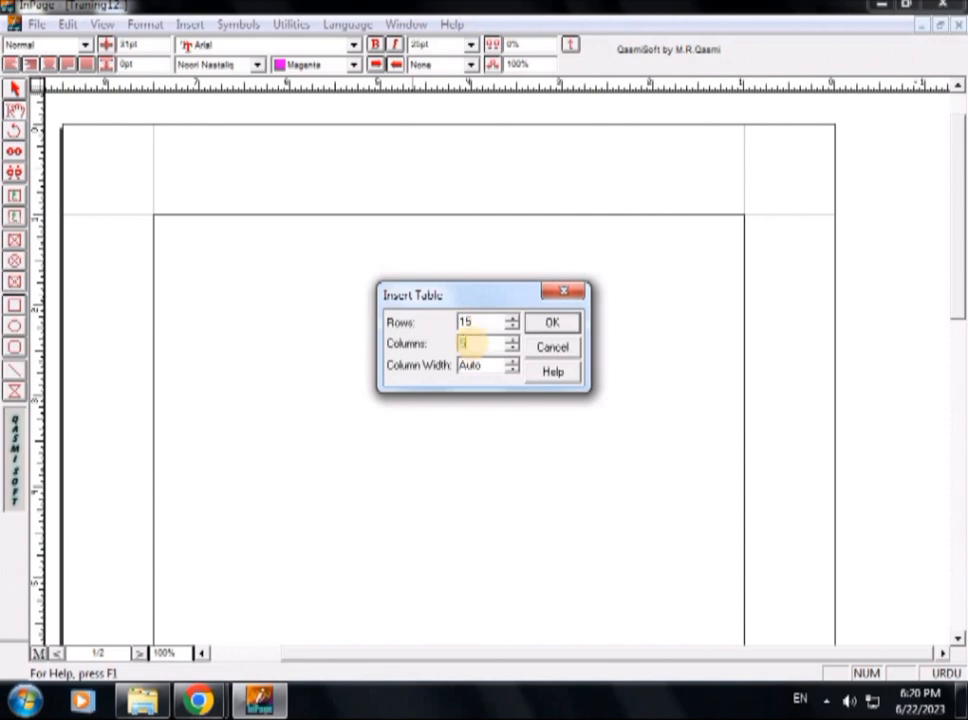
{"action": "key", "text": "Return"}
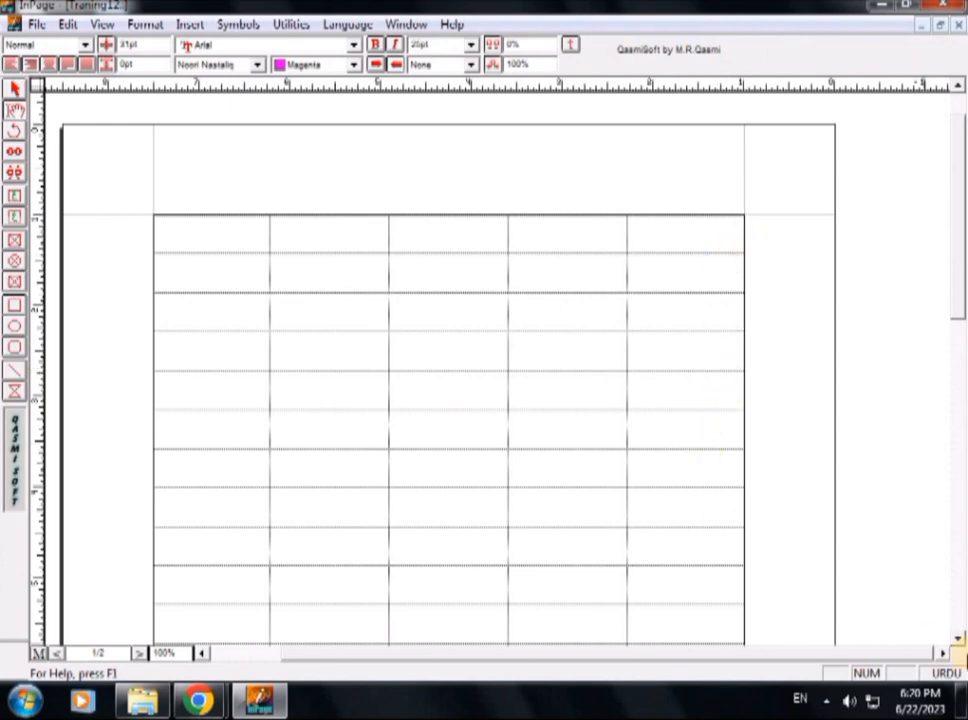
Select all cells of the table and set their fill color to Red in the Table Format settings.
{"action": "scroll", "coordinate": [958, 640], "scroll_direction": "down", "scroll_amount": 5}
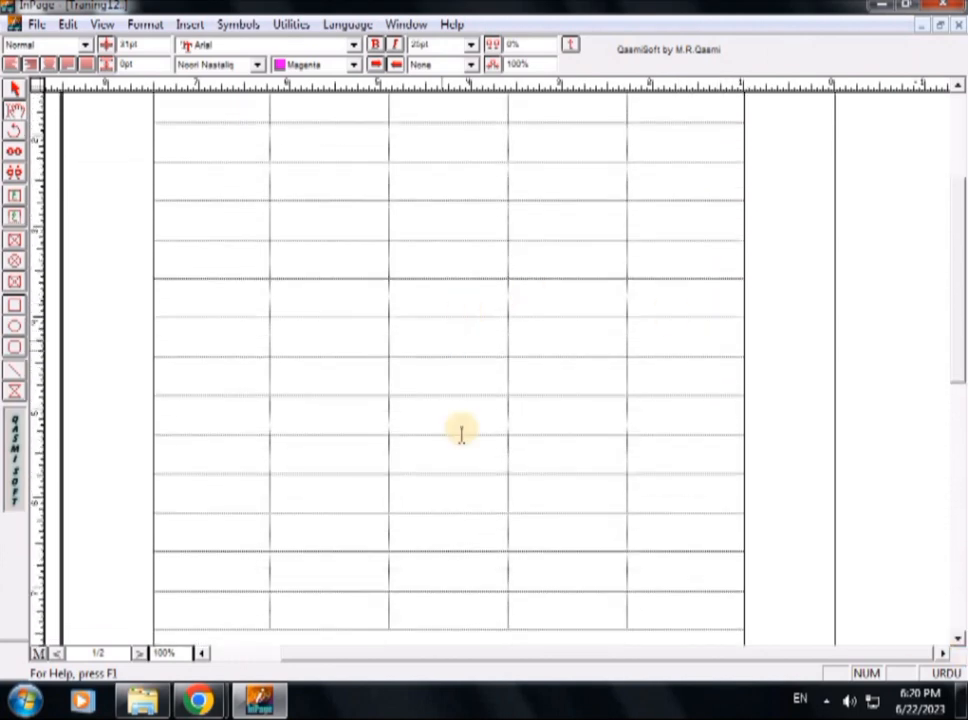
{"action": "scroll", "coordinate": [953, 640], "scroll_direction": "down", "scroll_amount": 5}
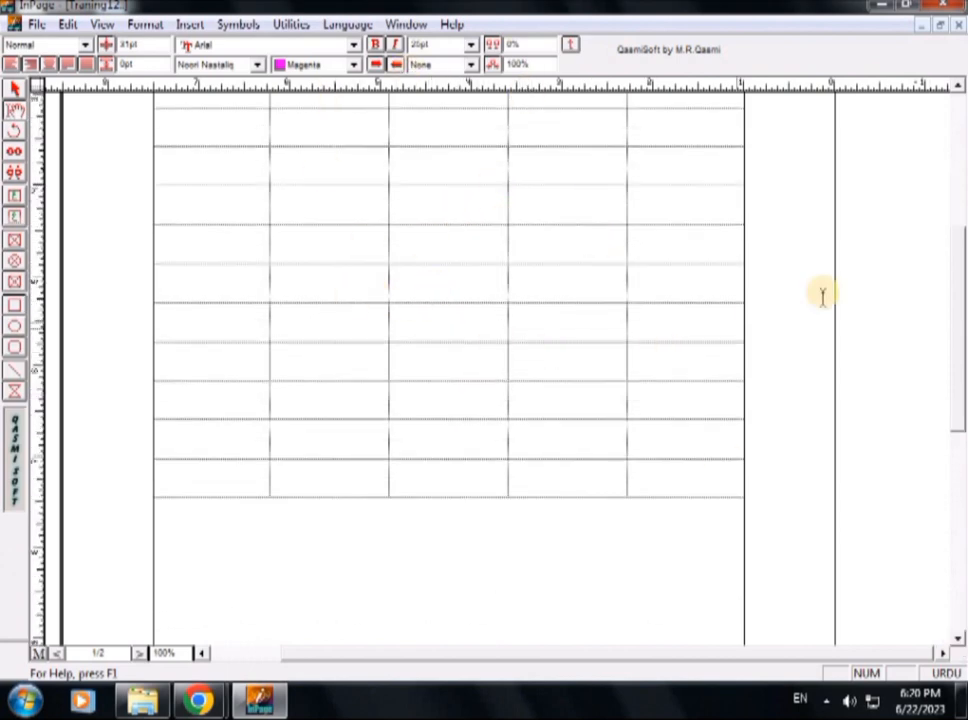
{"action": "left_click", "coordinate": [959, 87]}
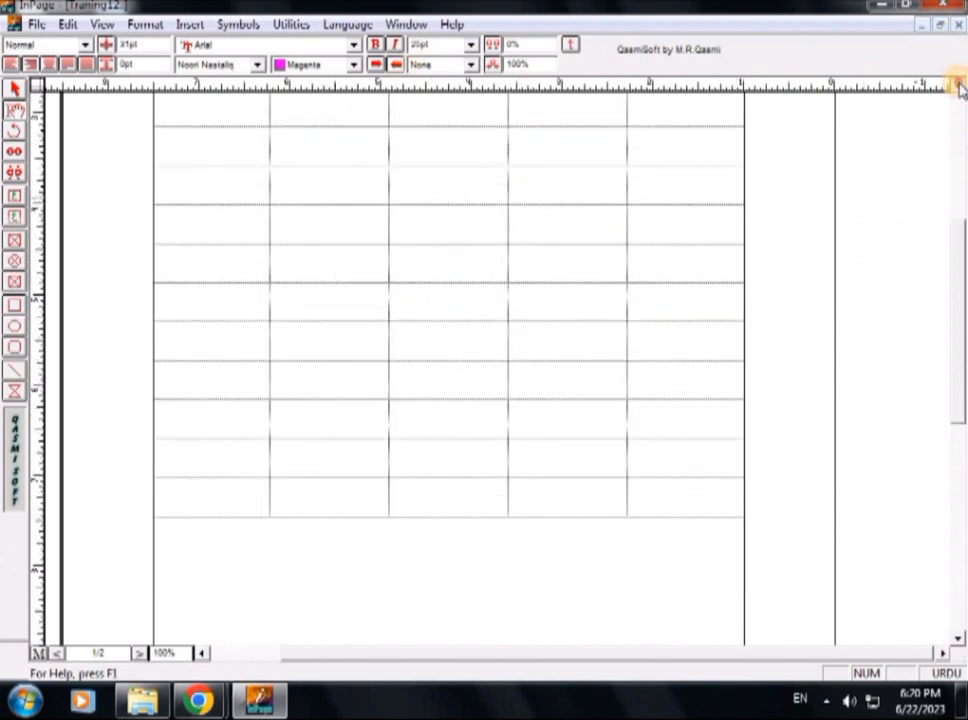
{"action": "left_click_drag", "start_coordinate": [733, 210], "coordinate": [292, 484]}
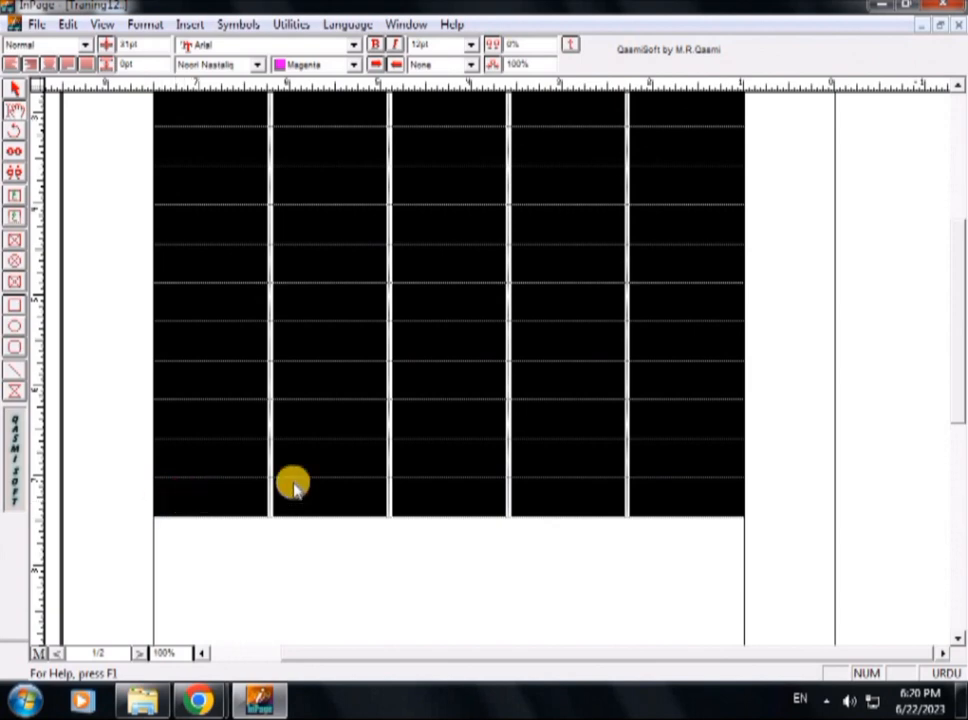
{"action": "left_click", "coordinate": [960, 87]}
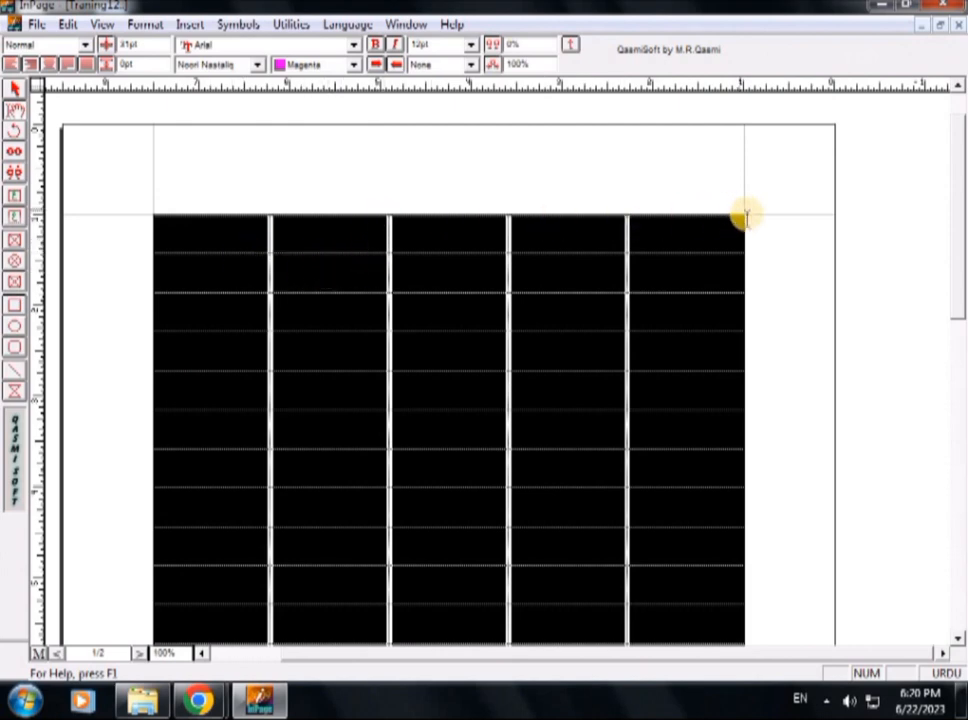
{"action": "right_click", "coordinate": [348, 280]}
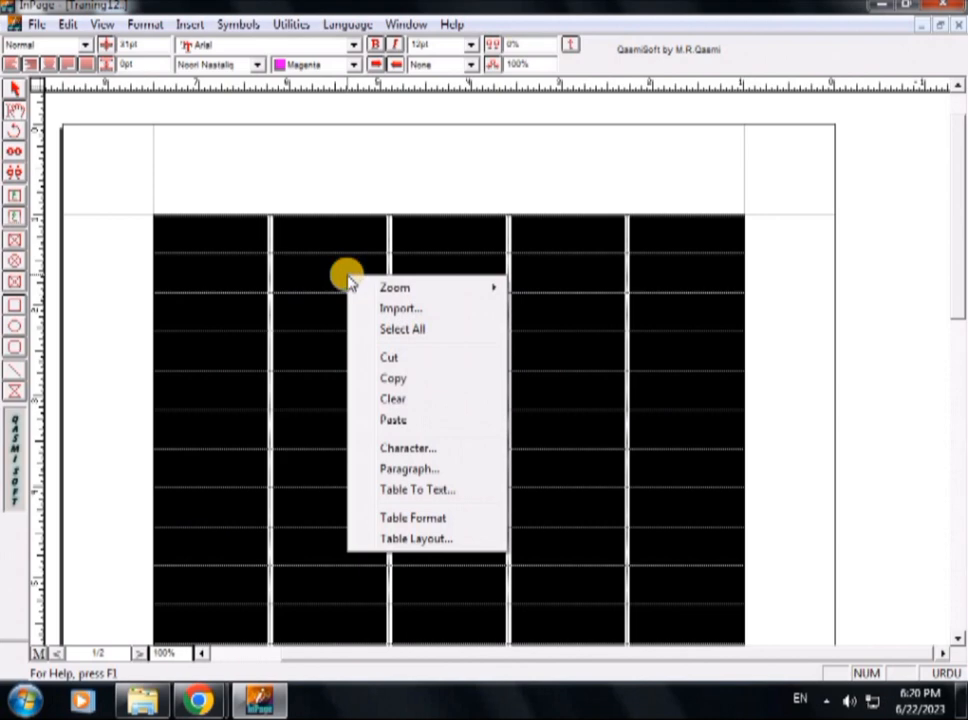
{"action": "left_click", "coordinate": [413, 518]}
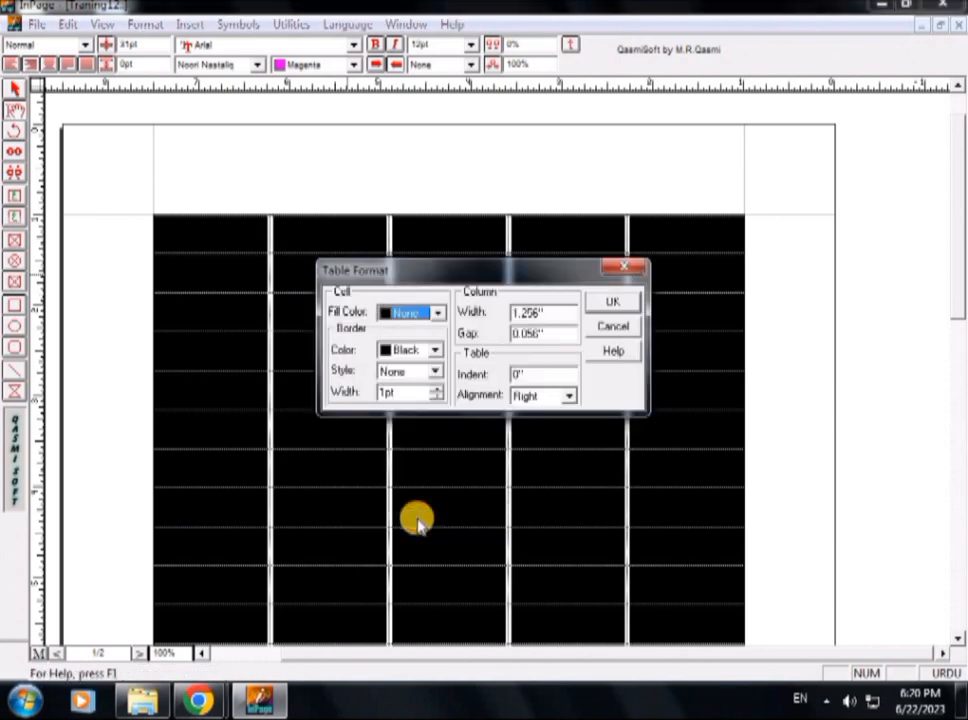
{"action": "left_click", "coordinate": [436, 316]}
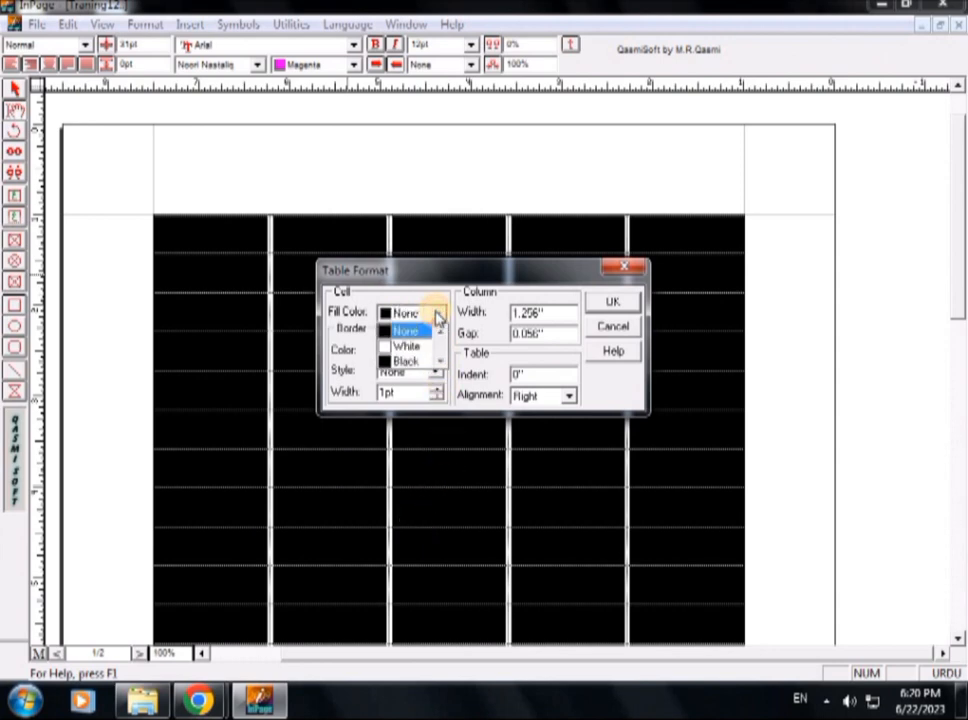
{"action": "left_click", "coordinate": [442, 363]}
{"action": "left_click", "coordinate": [442, 363]}
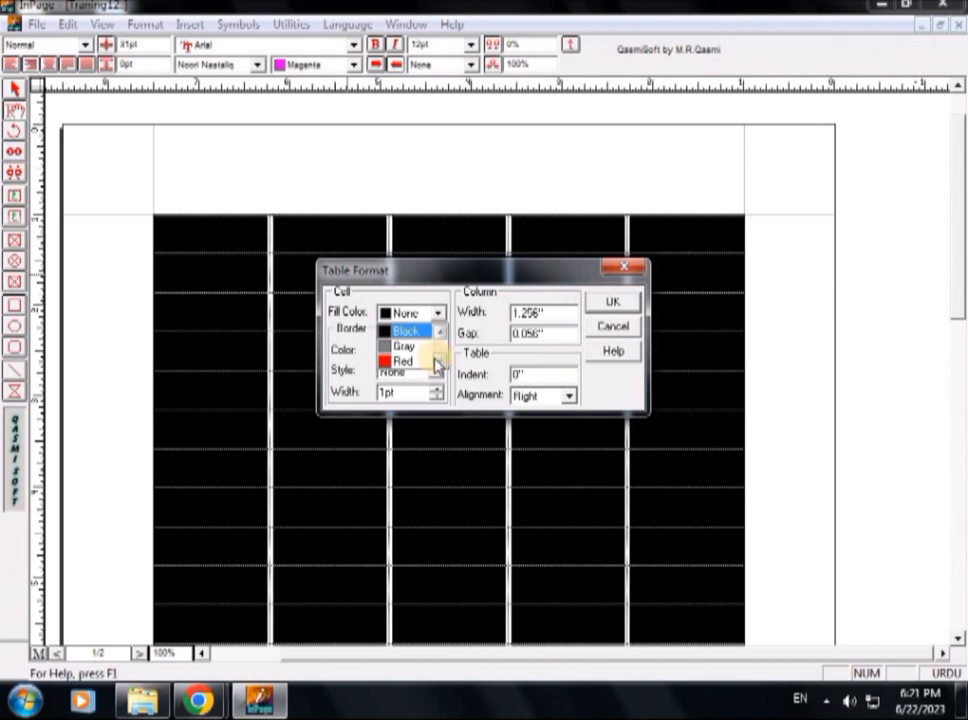
{"action": "left_click", "coordinate": [439, 364]}
{"action": "left_click", "coordinate": [408, 350]}
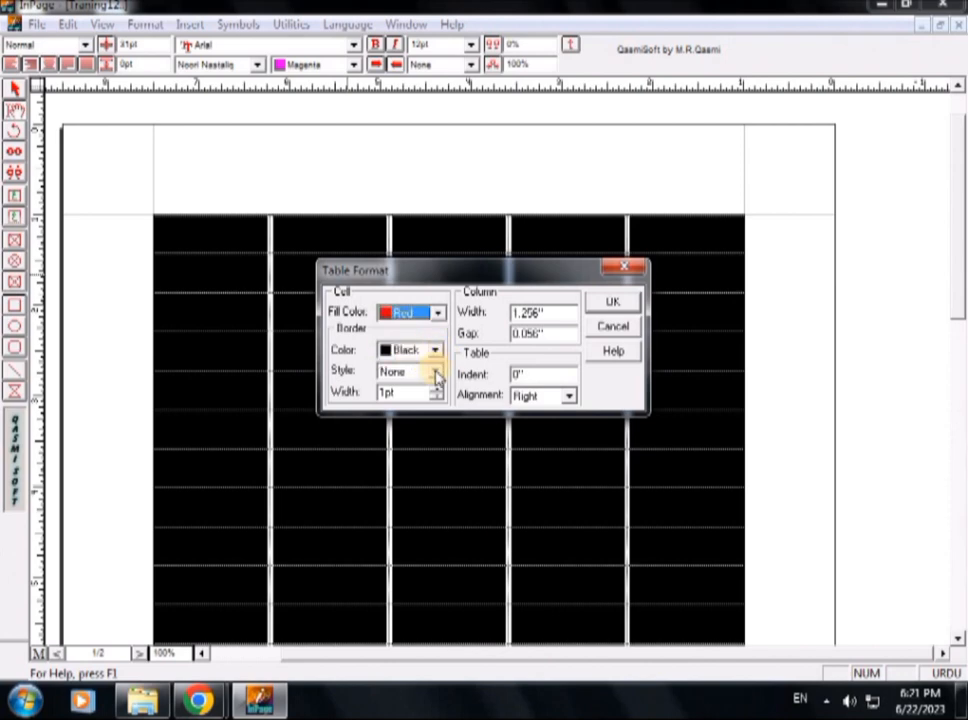
Give the selected cells a solid black border 5 pt wide and apply the table format.
{"action": "left_click", "coordinate": [436, 376]}
{"action": "left_click", "coordinate": [425, 400]}
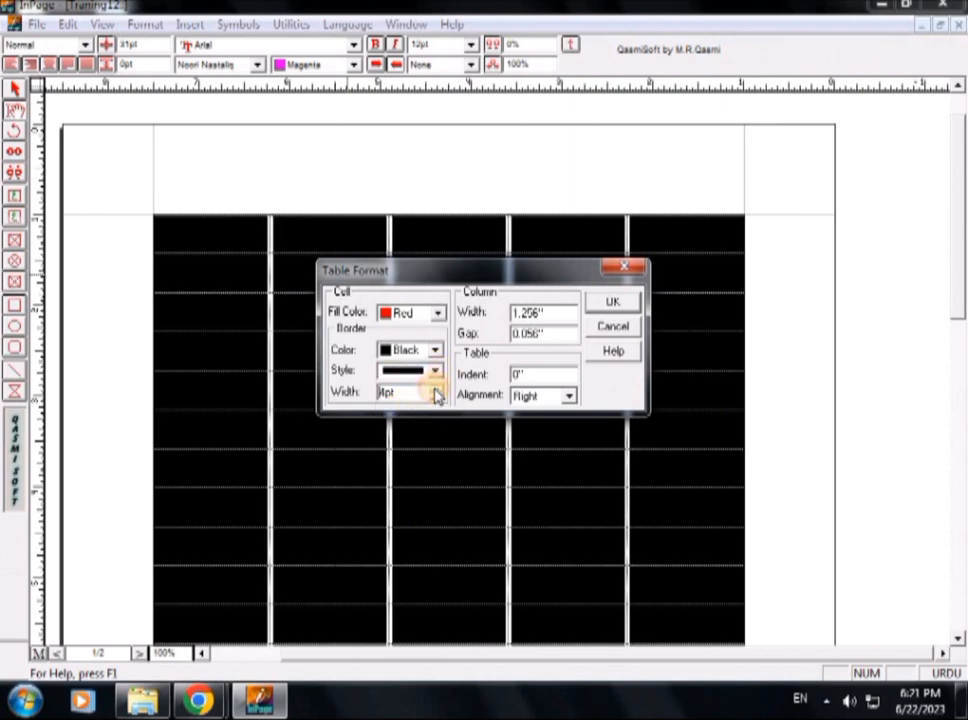
{"action": "left_click", "coordinate": [607, 305]}
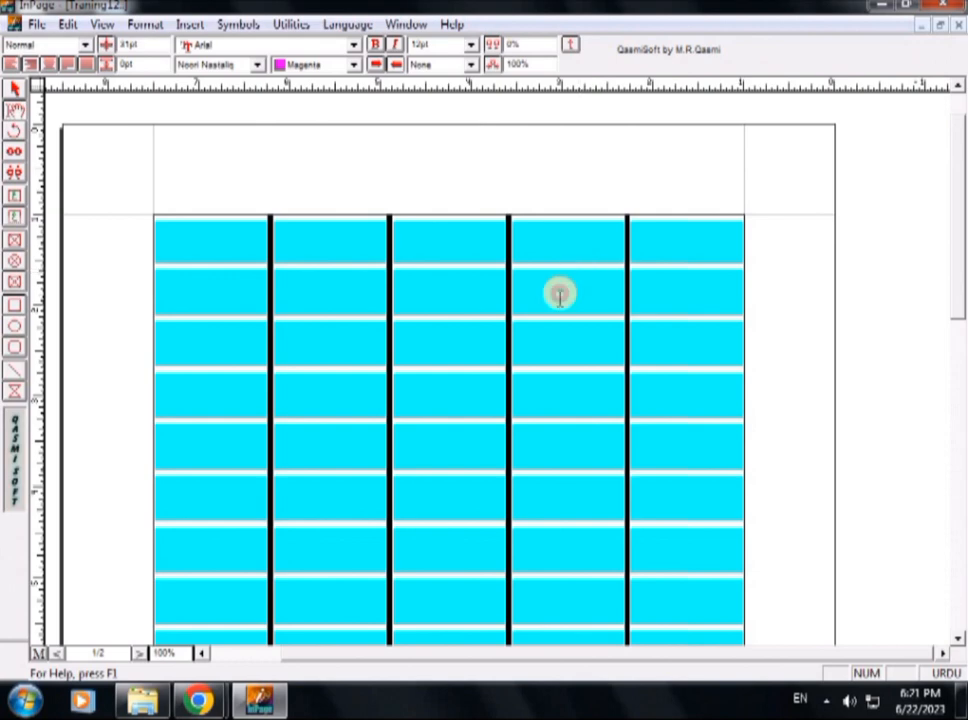
{"action": "left_click", "coordinate": [560, 293]}
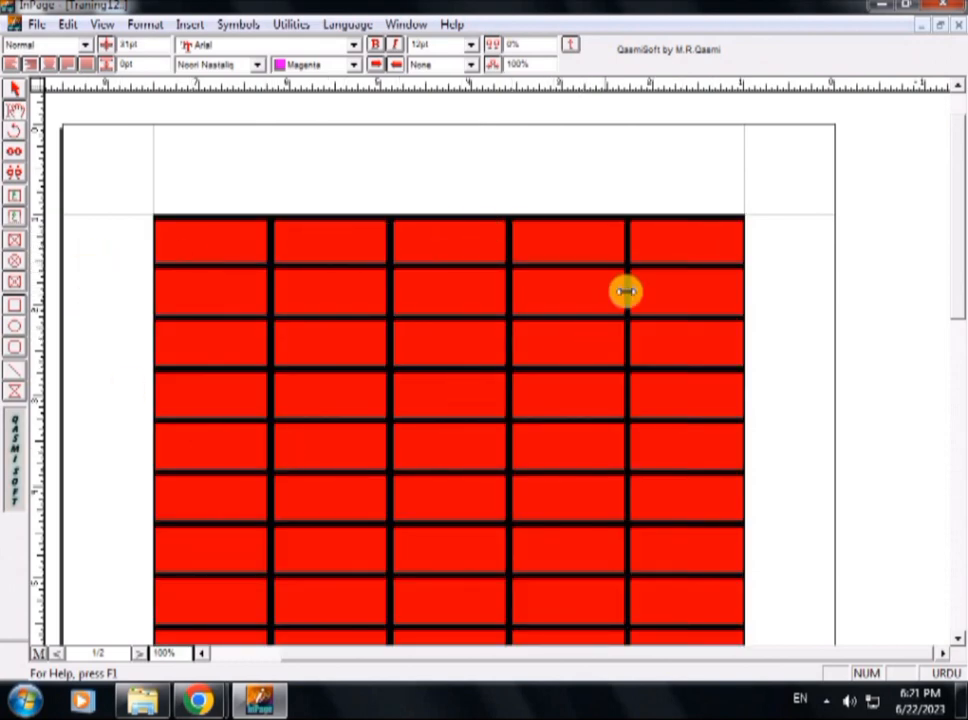
Enter a centered 18 pt test letter in the rightmost cell of the table's top row.
{"action": "left_click", "coordinate": [653, 241]}
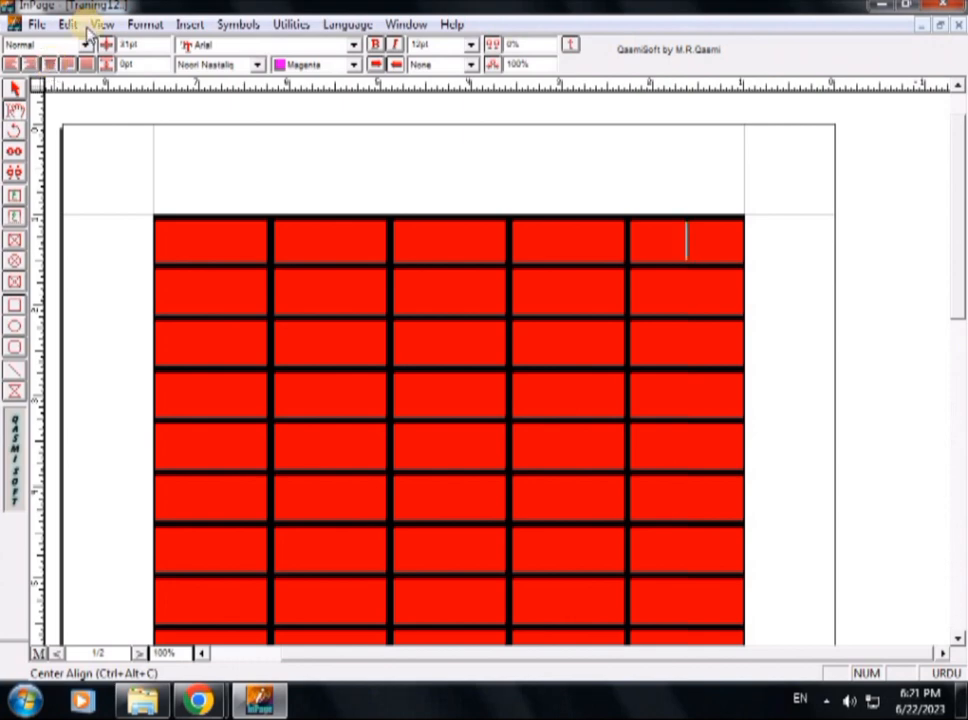
{"action": "left_click", "coordinate": [470, 44]}
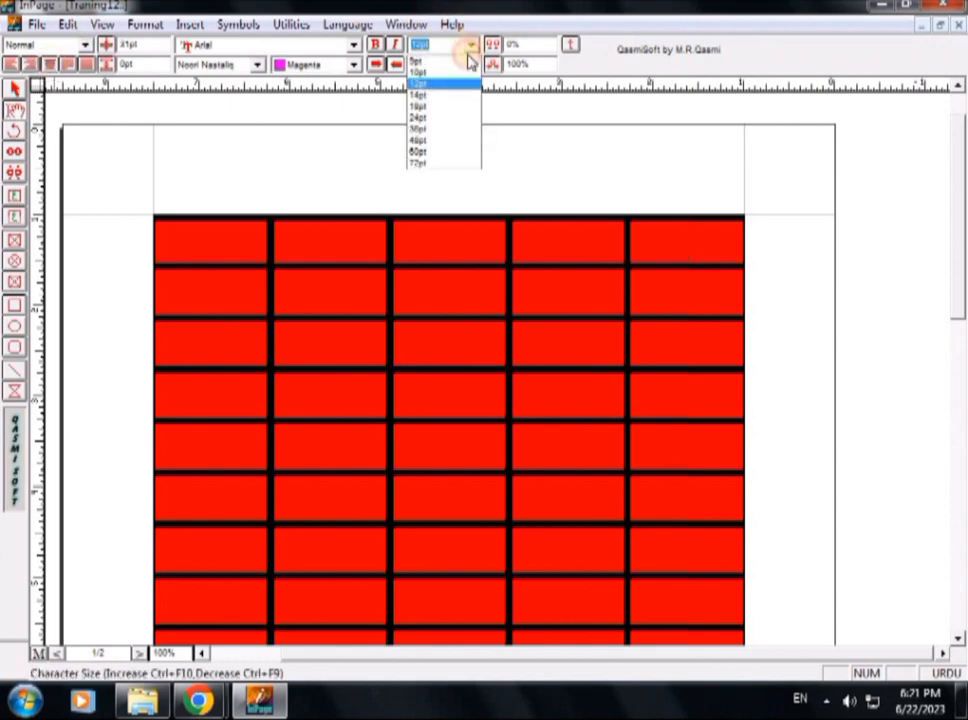
{"action": "left_click", "coordinate": [416, 107]}
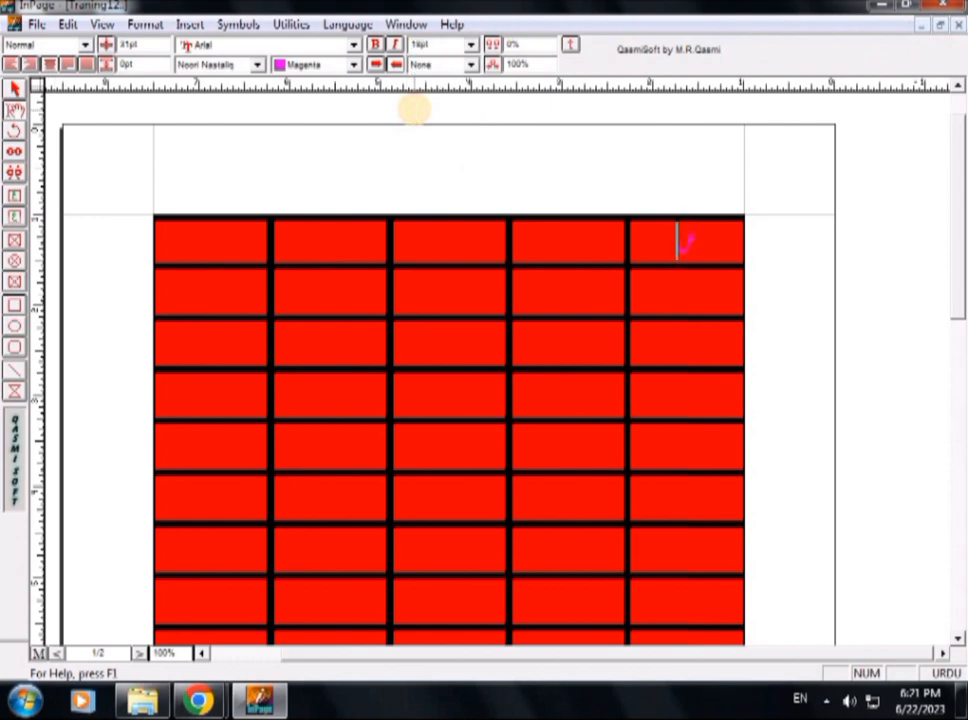
{"action": "left_click_drag", "start_coordinate": [702, 244], "coordinate": [678, 241]}
{"action": "left_click", "coordinate": [727, 230]}
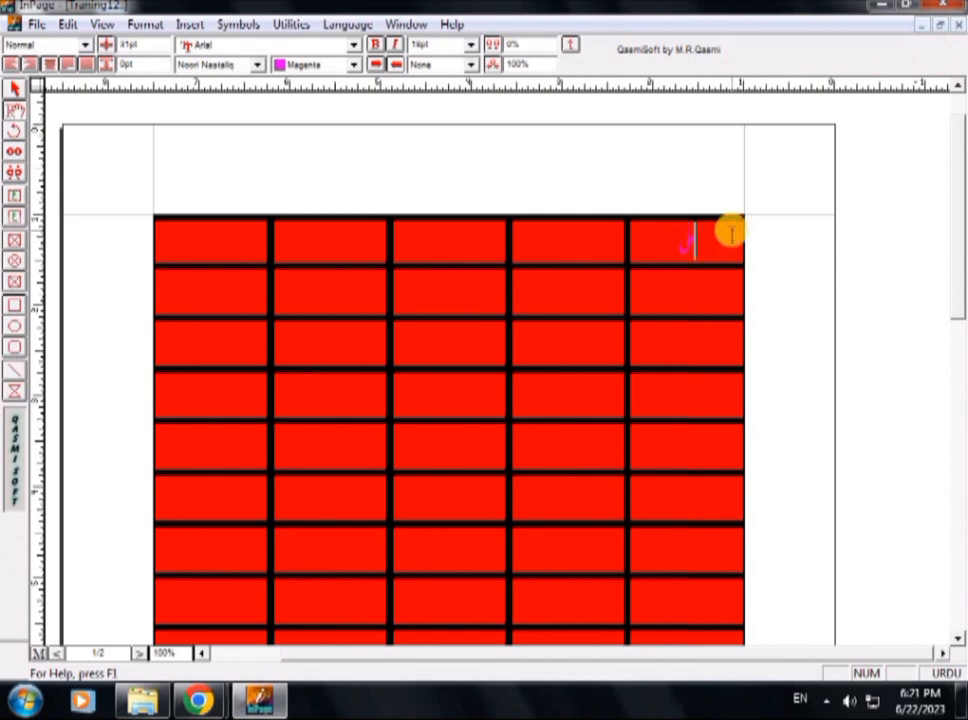
Select all the table's cells and set their text color to Black.
{"action": "left_click_drag", "start_coordinate": [600, 244], "coordinate": [131, 488]}
{"action": "left_click", "coordinate": [354, 64]}
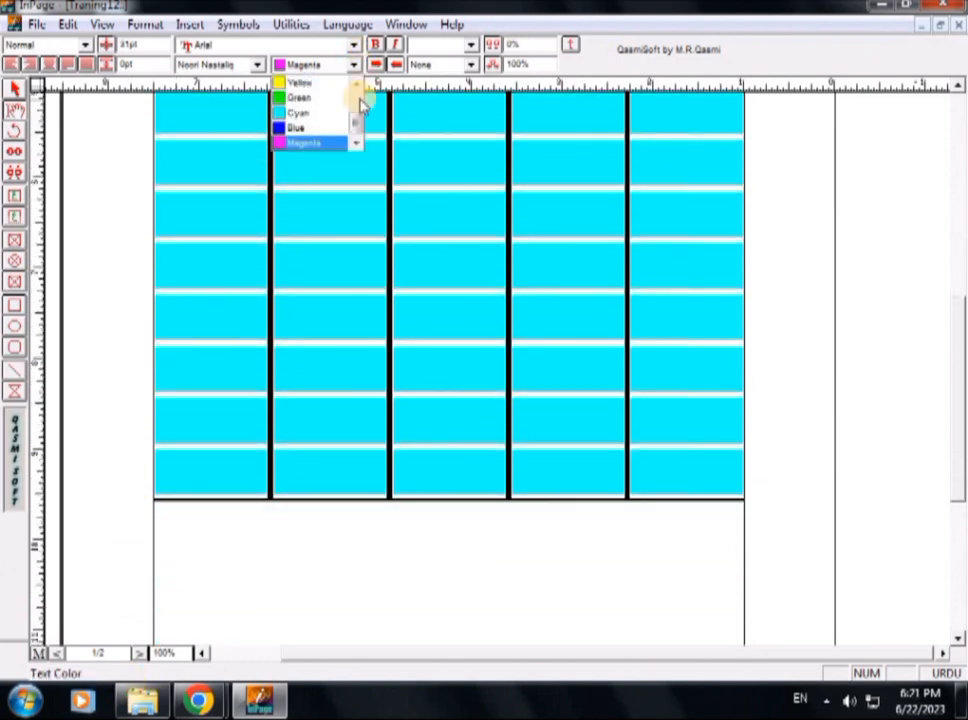
{"action": "left_click_drag", "start_coordinate": [354, 120], "coordinate": [356, 99]}
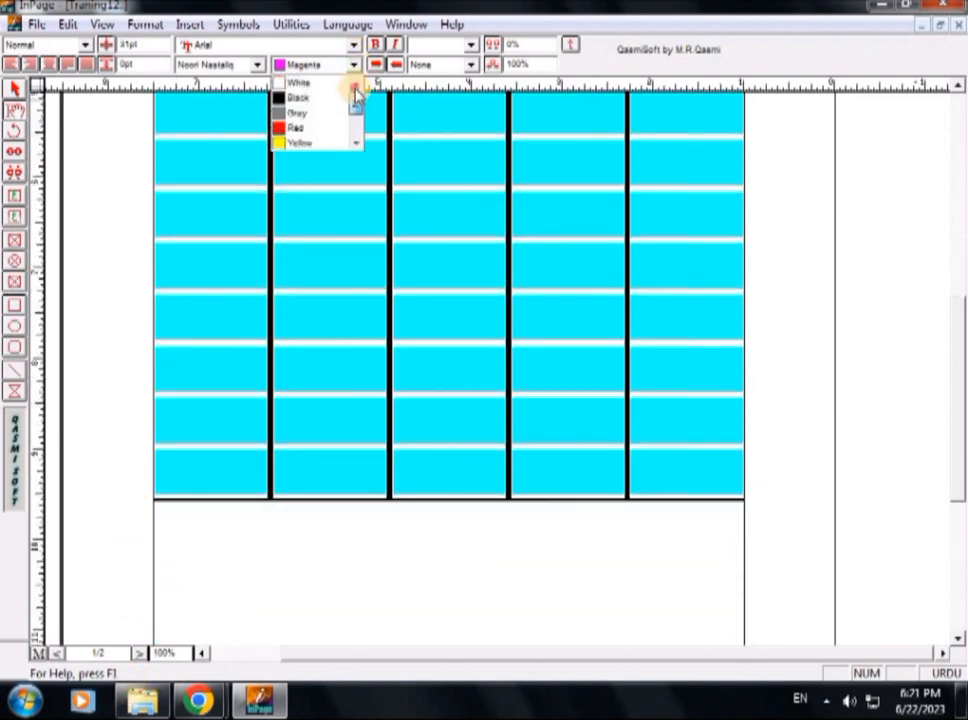
{"action": "left_click", "coordinate": [299, 99]}
{"action": "left_click", "coordinate": [553, 260]}
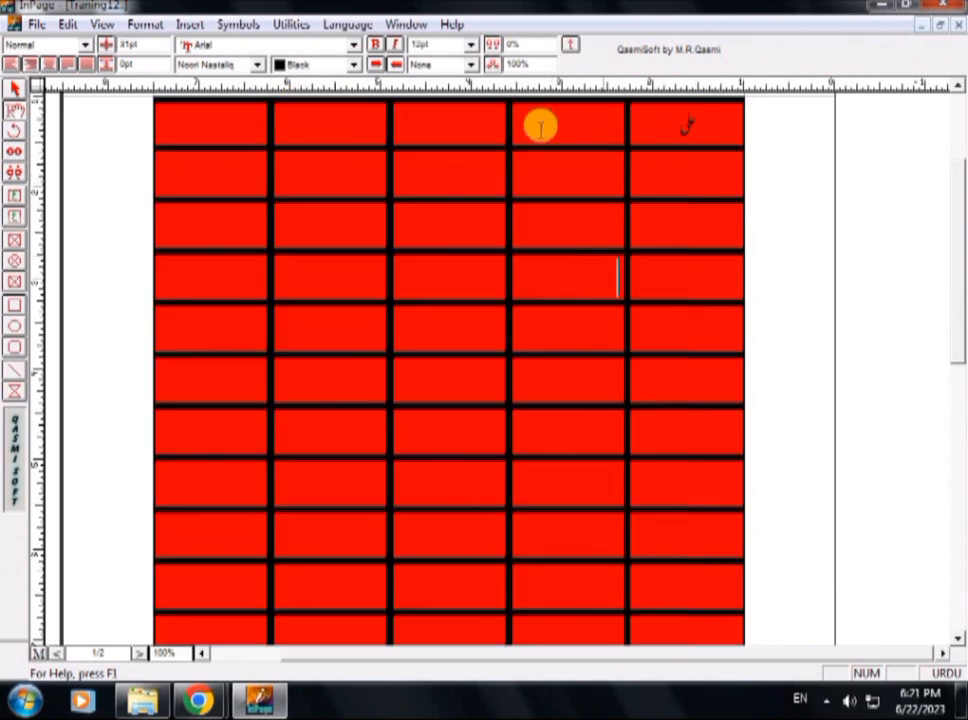
Review the Character settings for the selected table cells.
{"action": "left_click", "coordinate": [729, 120]}
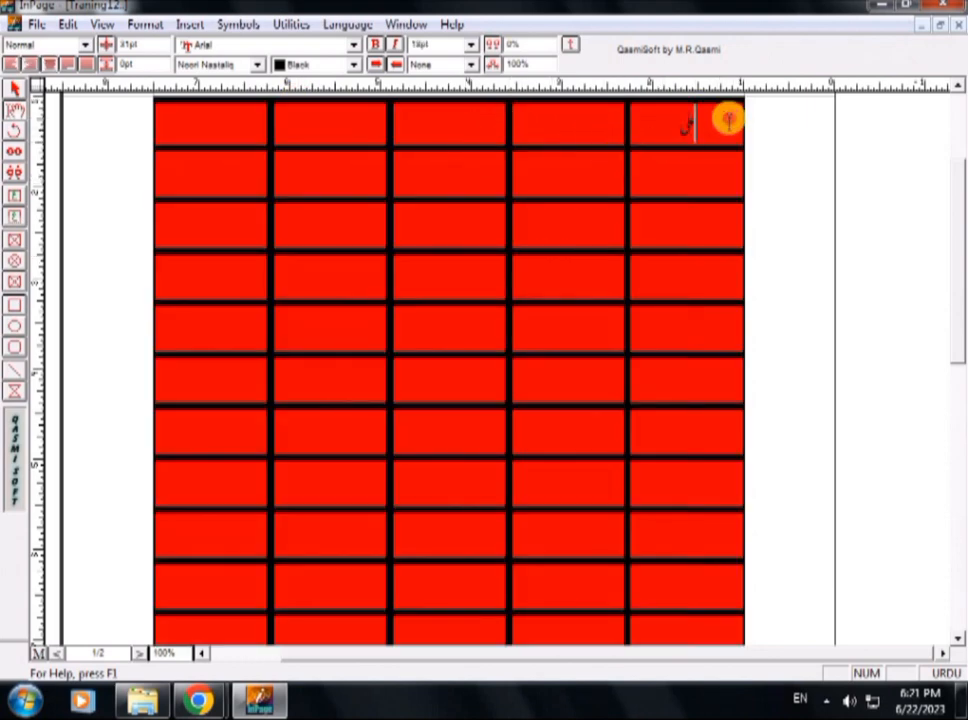
{"action": "left_click_drag", "start_coordinate": [722, 119], "coordinate": [290, 485]}
{"action": "right_click", "coordinate": [428, 268]}
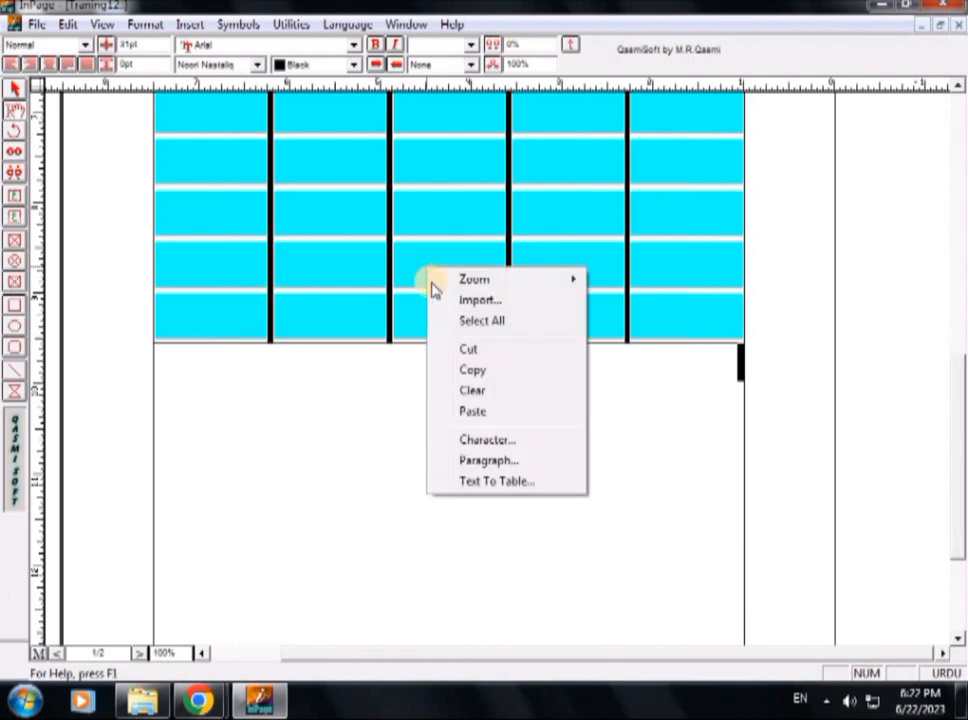
{"action": "left_click", "coordinate": [494, 481]}
{"action": "left_click", "coordinate": [683, 268]}
{"action": "right_click", "coordinate": [516, 230]}
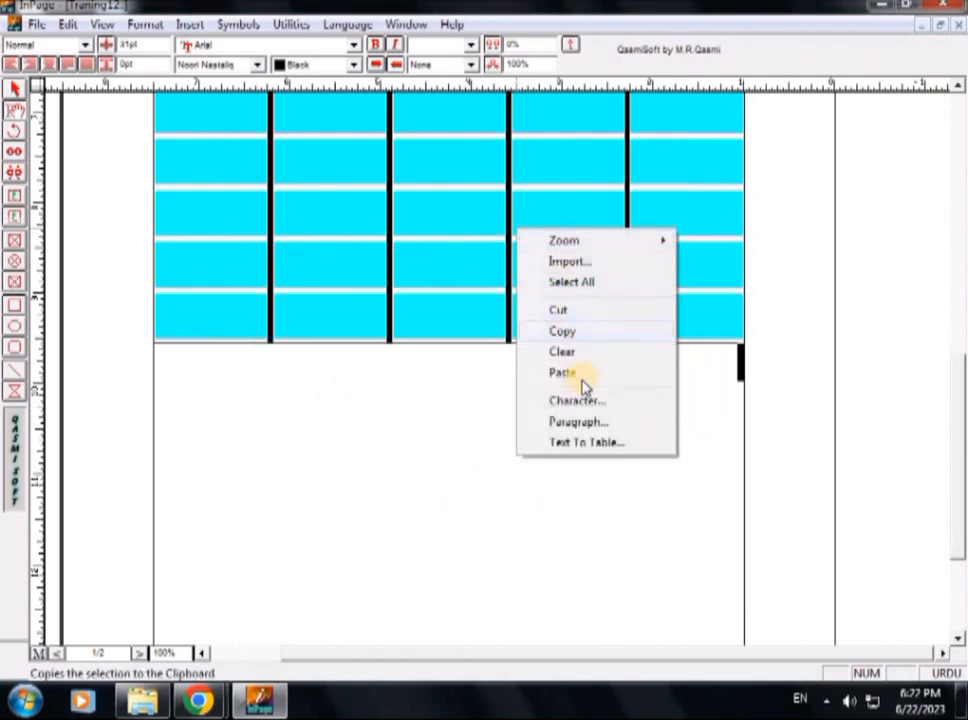
{"action": "left_click", "coordinate": [579, 403]}
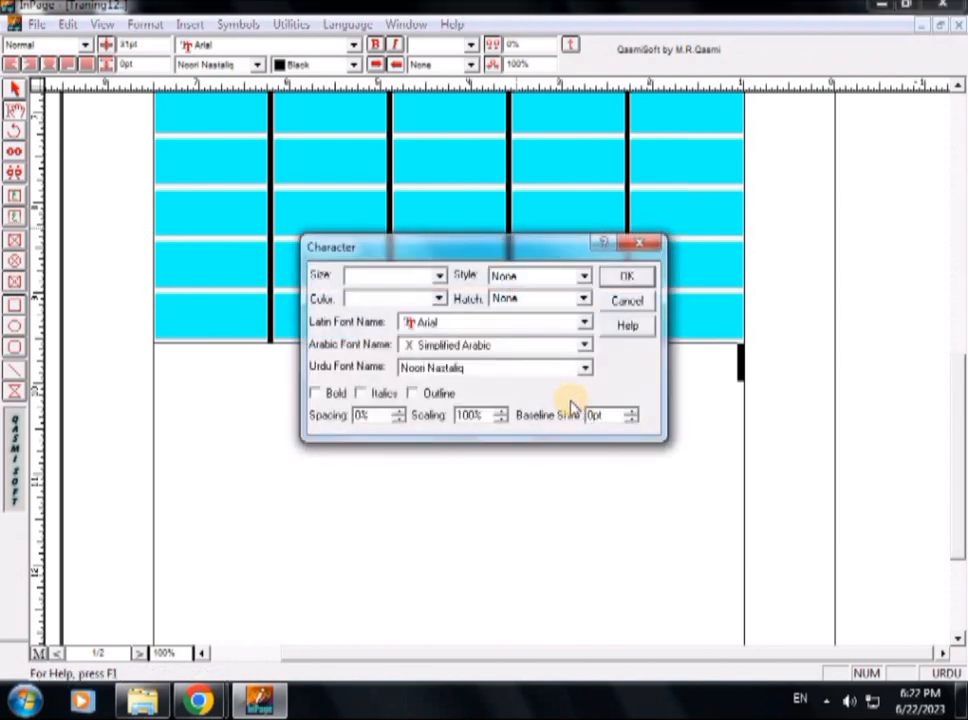
{"action": "left_click", "coordinate": [628, 275]}
{"action": "left_click", "coordinate": [604, 208]}
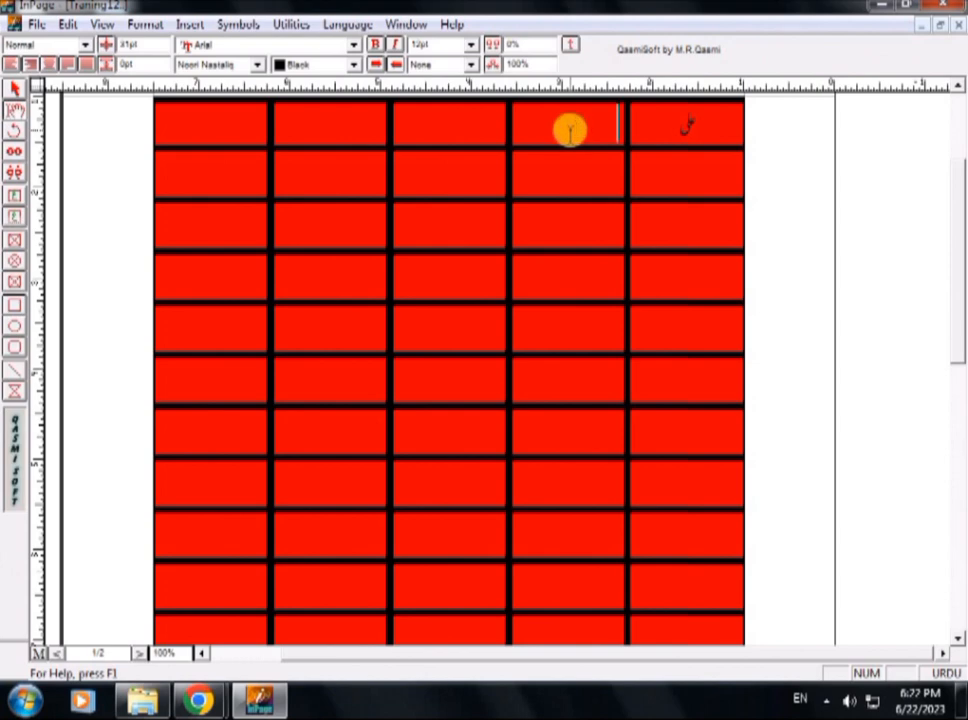
Enlarge the name in the rightmost cell of the table's top row to 23 pt.
{"action": "left_click", "coordinate": [700, 122]}
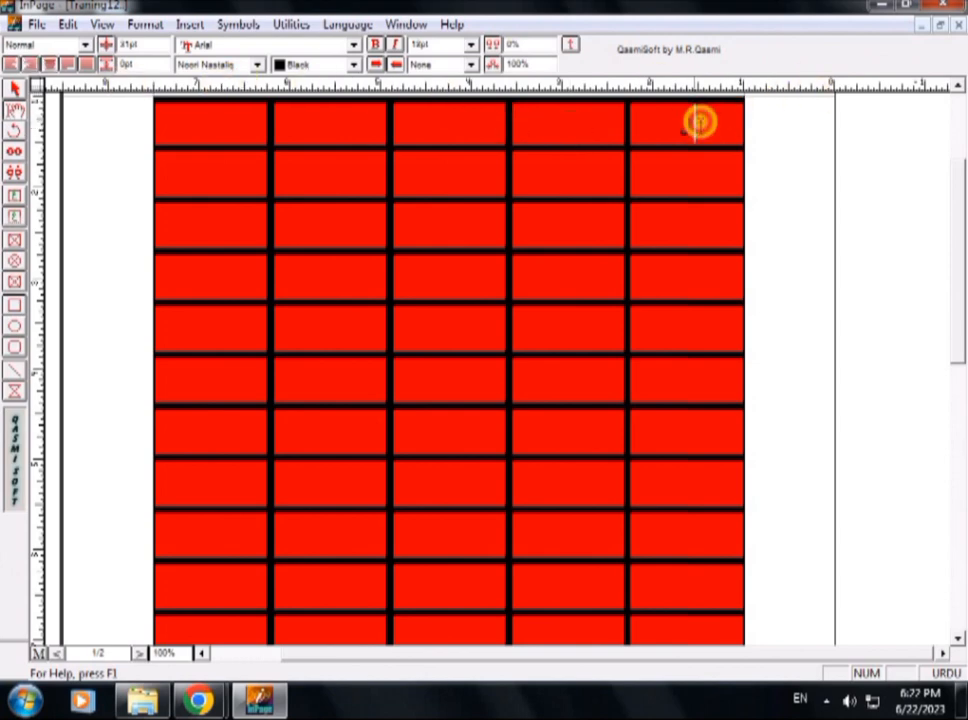
{"action": "left_click_drag", "start_coordinate": [700, 122], "coordinate": [672, 118]}
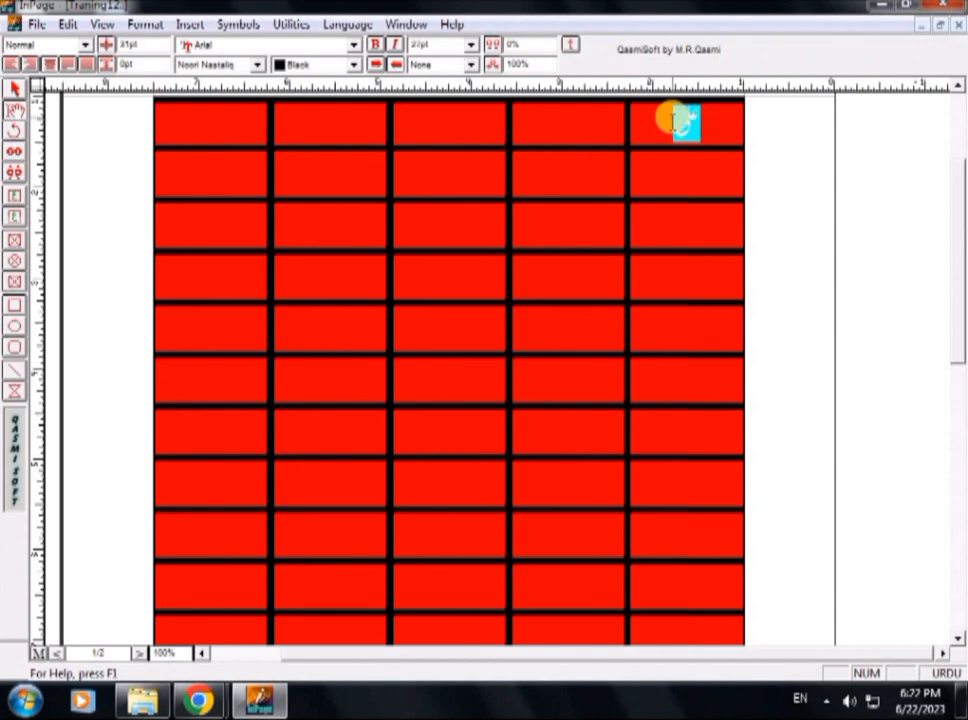
{"action": "left_click", "coordinate": [687, 166]}
{"action": "left_click", "coordinate": [713, 115]}
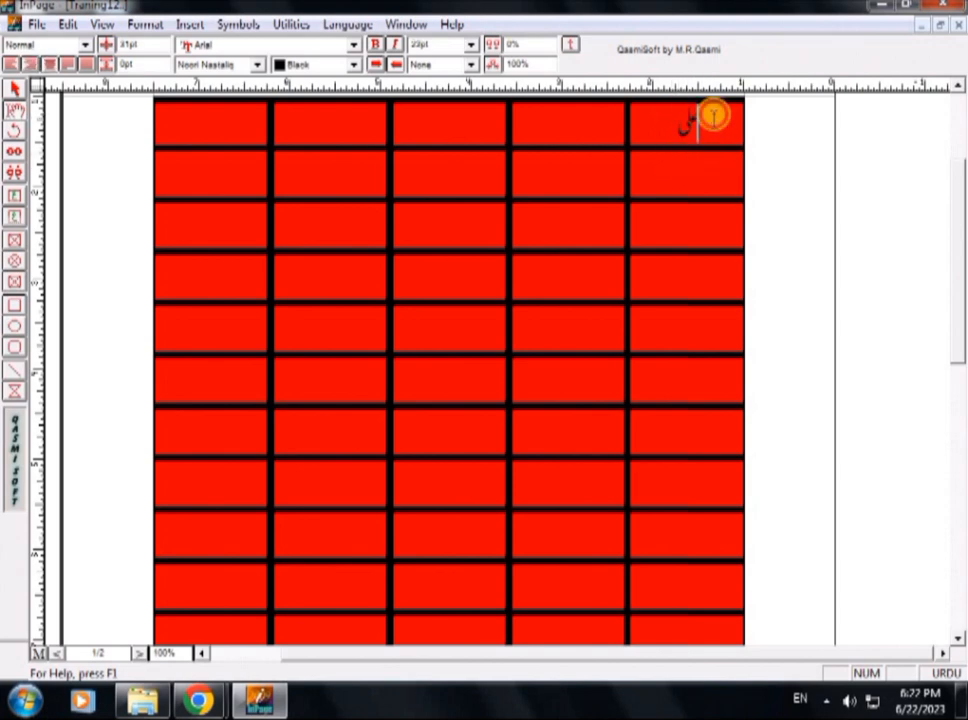
{"action": "left_click", "coordinate": [536, 130]}
{"action": "left_click", "coordinate": [333, 140]}
{"action": "left_click", "coordinate": [315, 238]}
{"action": "left_click", "coordinate": [254, 280]}
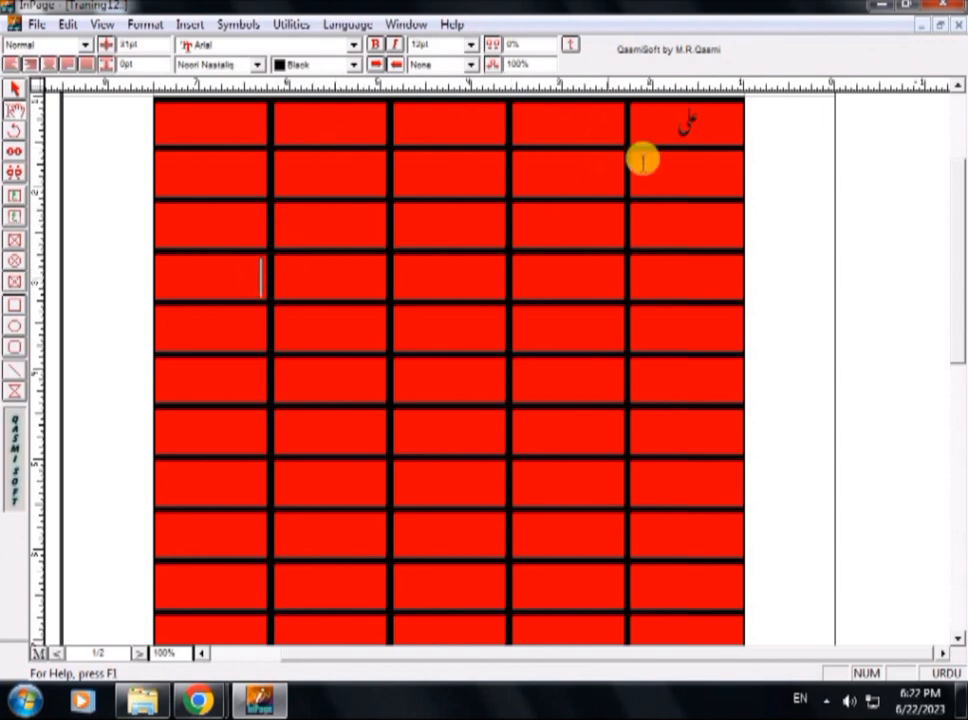
Copy the name from the top row's rightmost cell into the two cells directly below it, center-aligned.
{"action": "left_click", "coordinate": [666, 170]}
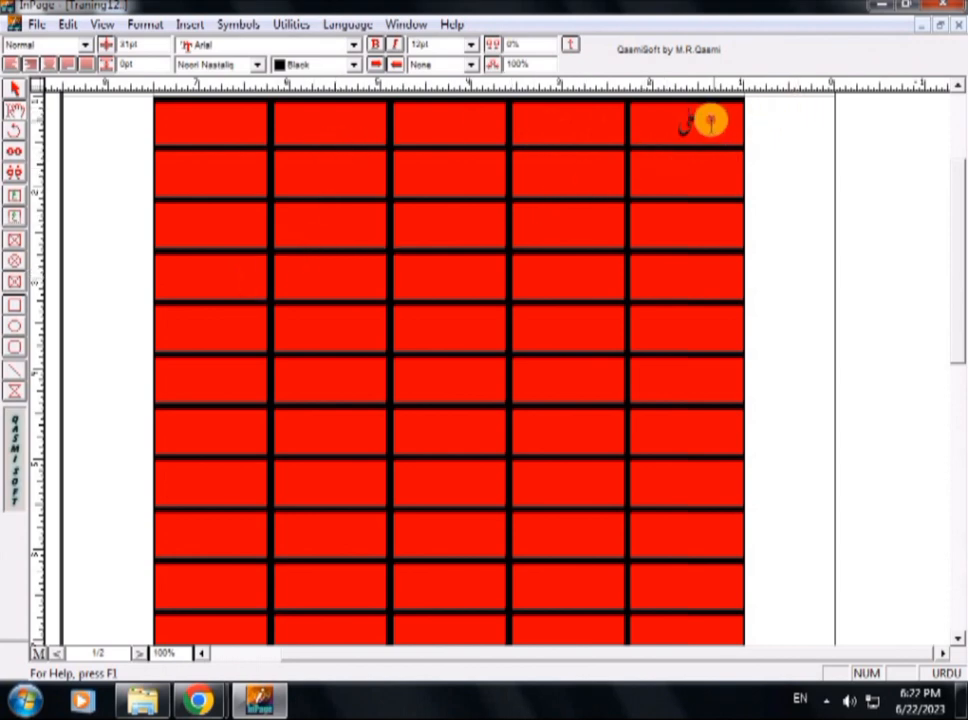
{"action": "left_click_drag", "start_coordinate": [709, 119], "coordinate": [675, 120]}
{"action": "key", "text": "ctrl+c"}
{"action": "left_click", "coordinate": [685, 171]}
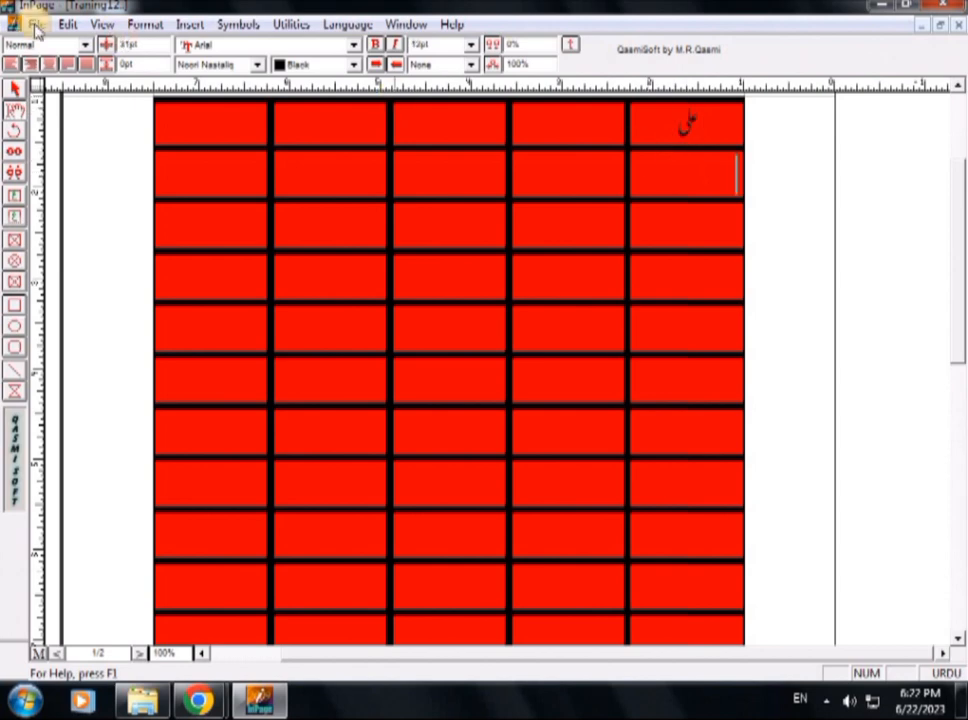
{"action": "left_click", "coordinate": [49, 64]}
{"action": "key", "text": "ctrl+v"}
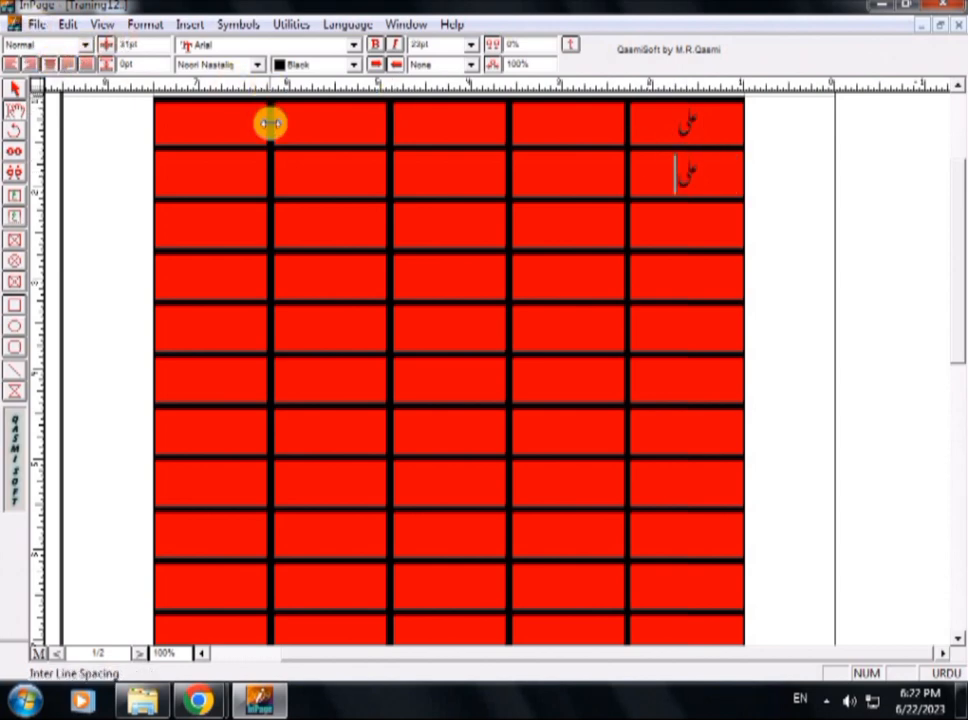
{"action": "left_click", "coordinate": [676, 234]}
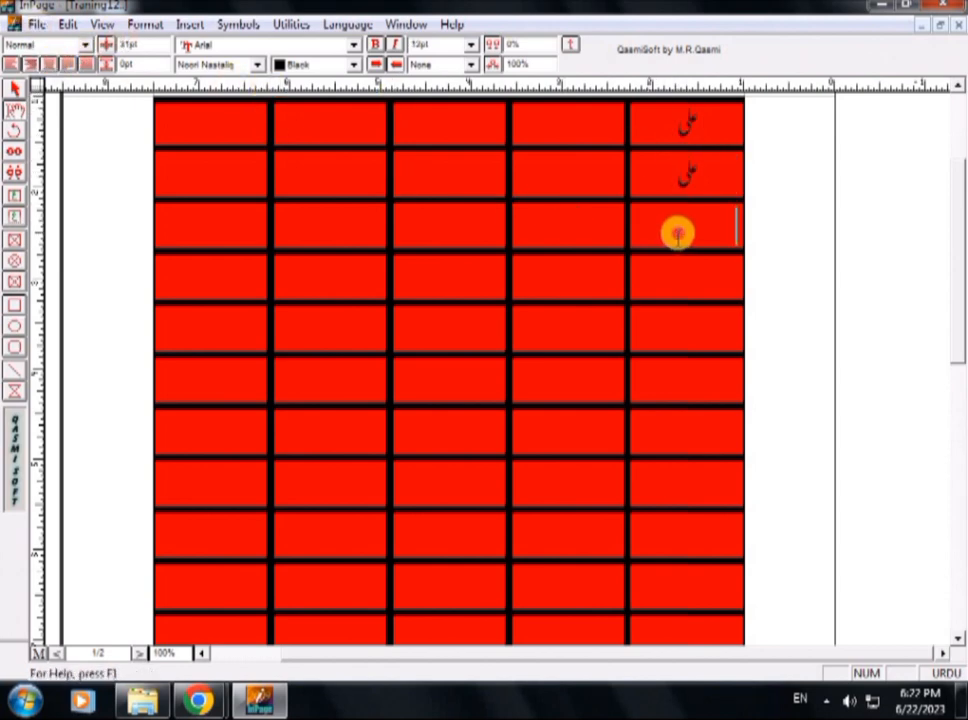
{"action": "left_click", "coordinate": [52, 64]}
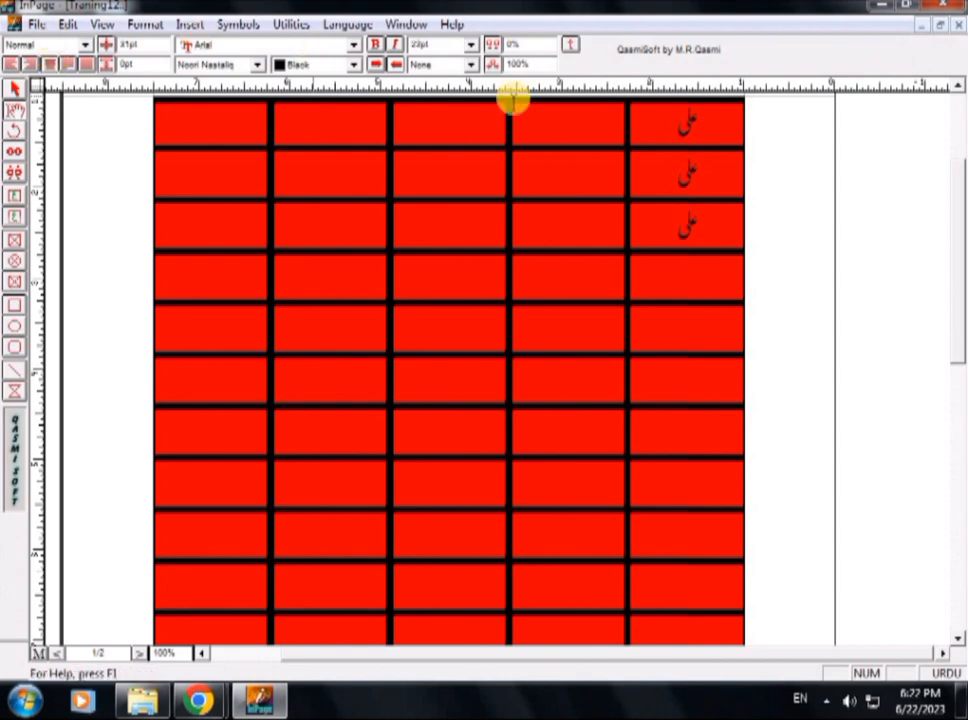
Replace the name in the rightmost cell of the top row with the heading "نام".
{"action": "left_click", "coordinate": [572, 125]}
{"action": "left_click_drag", "start_coordinate": [716, 127], "coordinate": [676, 130]}
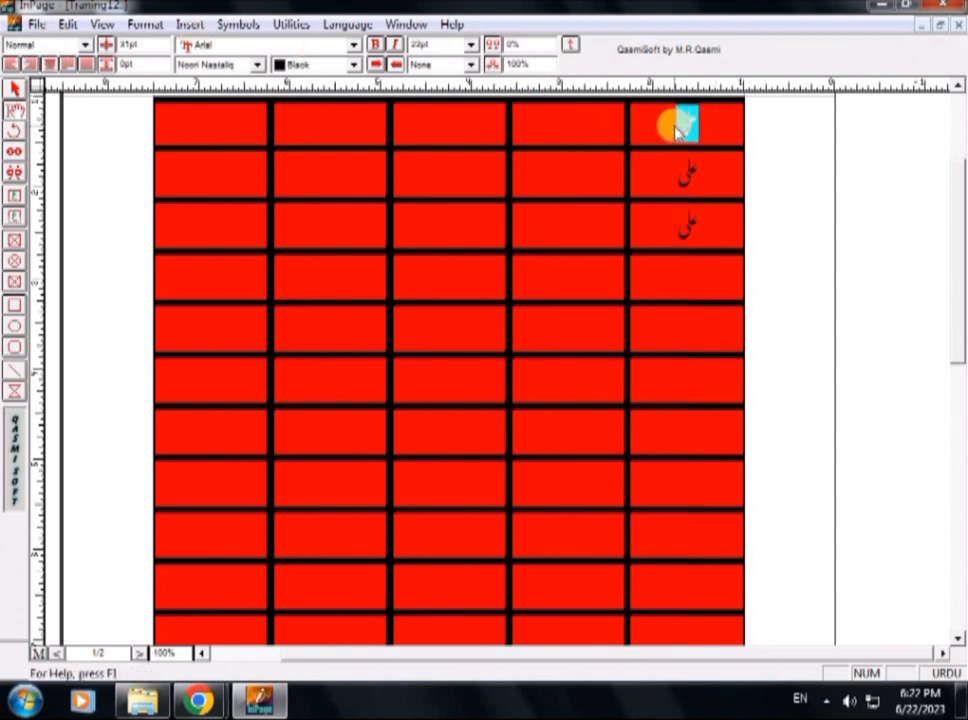
{"action": "type", "text": "نام"}
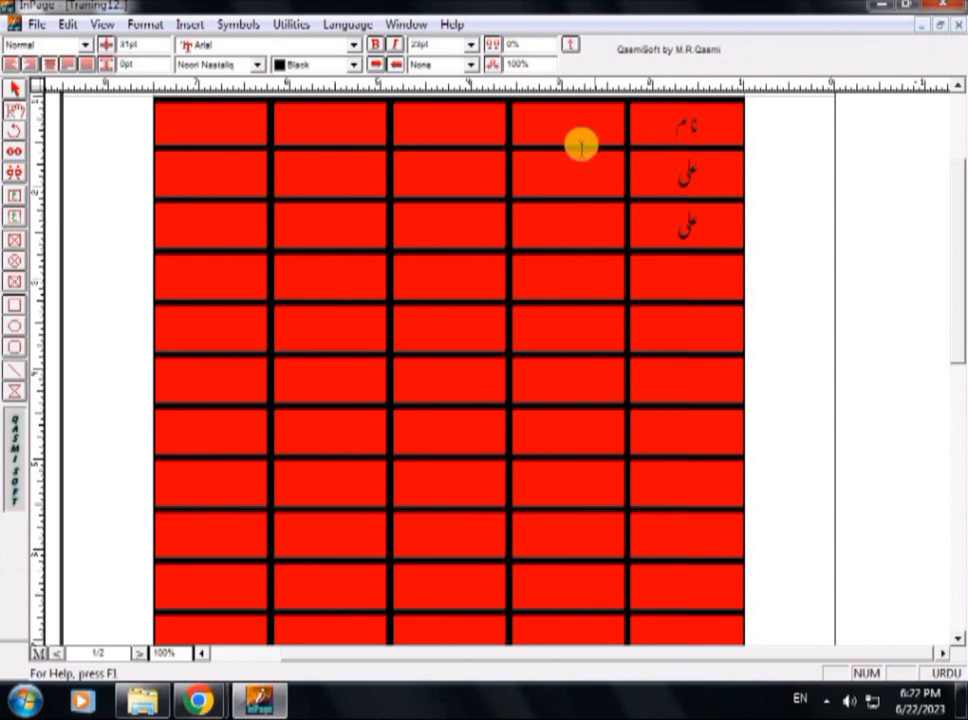
Enter the centered heading "رولنمبر" in the top row's second cell from the right and set its size to 24 pt.
{"action": "left_click", "coordinate": [570, 125]}
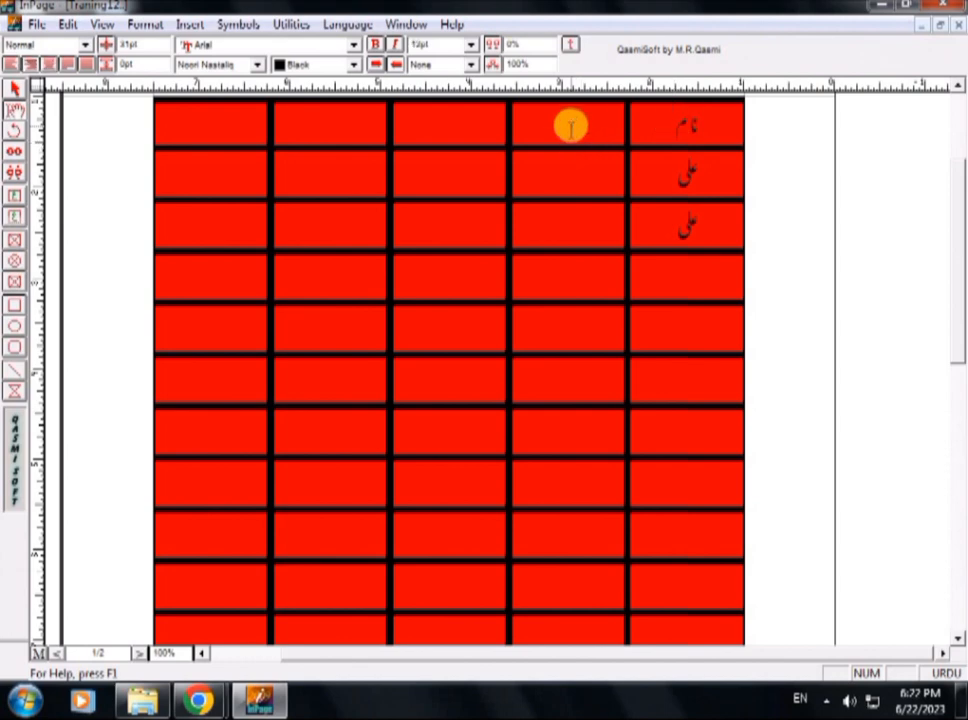
{"action": "left_click", "coordinate": [52, 64]}
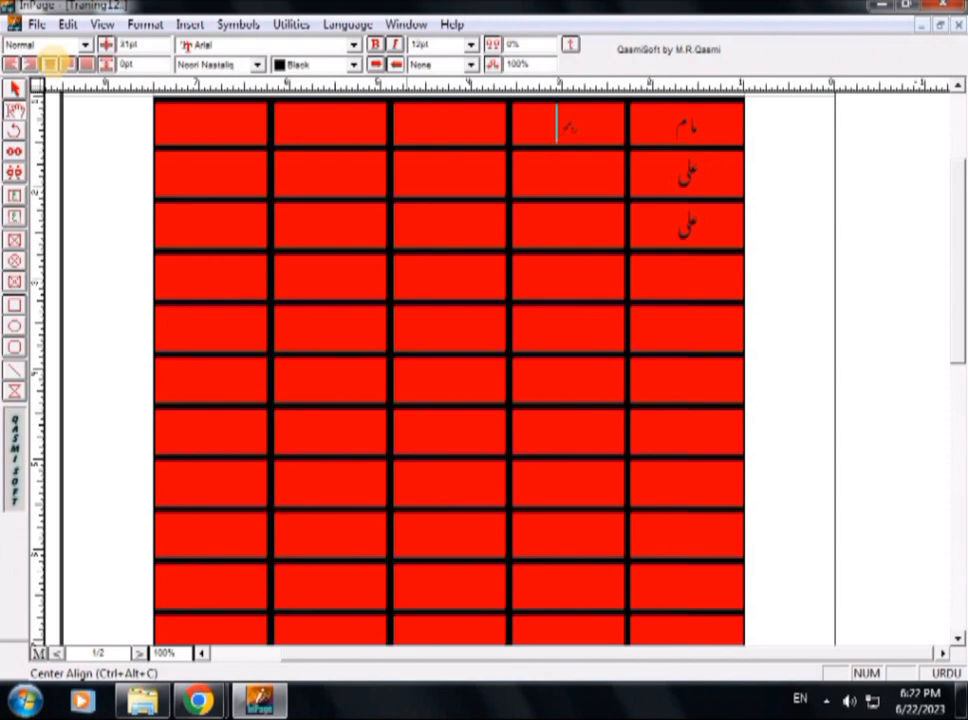
{"action": "type", "text": "ولدیت"}
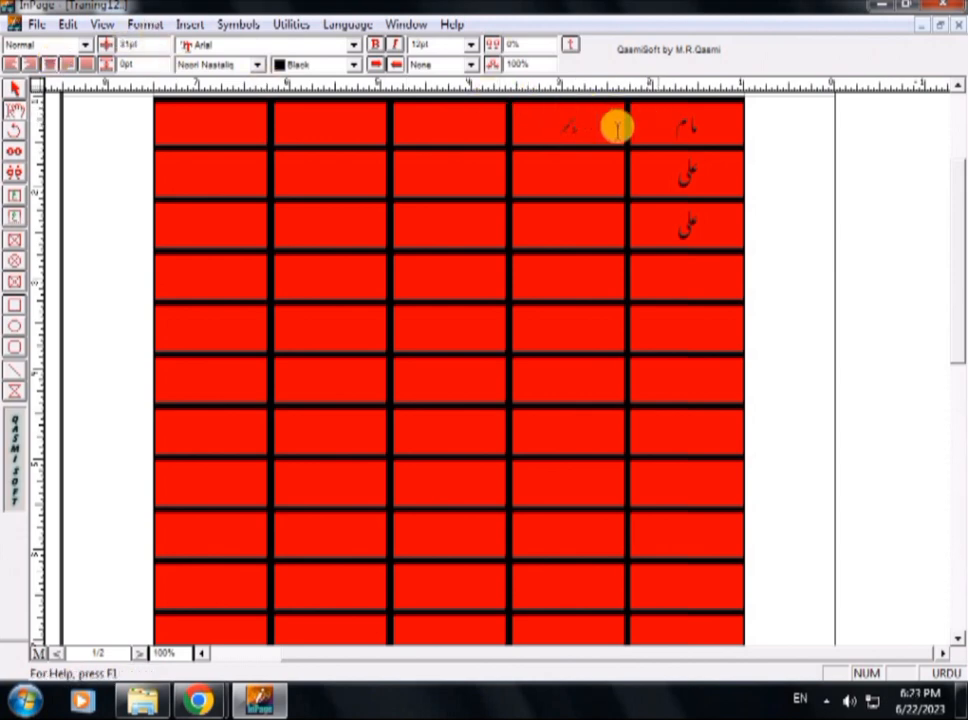
{"action": "left_click", "coordinate": [569, 125]}
{"action": "double_click", "coordinate": [567, 125]}
{"action": "left_click", "coordinate": [471, 44]}
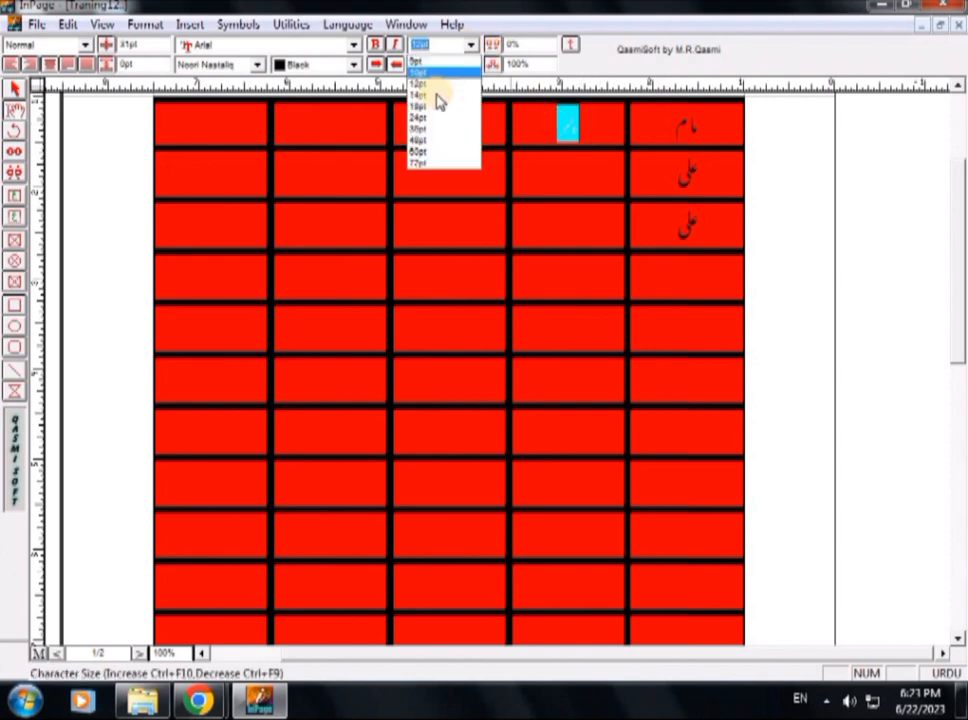
{"action": "left_click", "coordinate": [430, 129]}
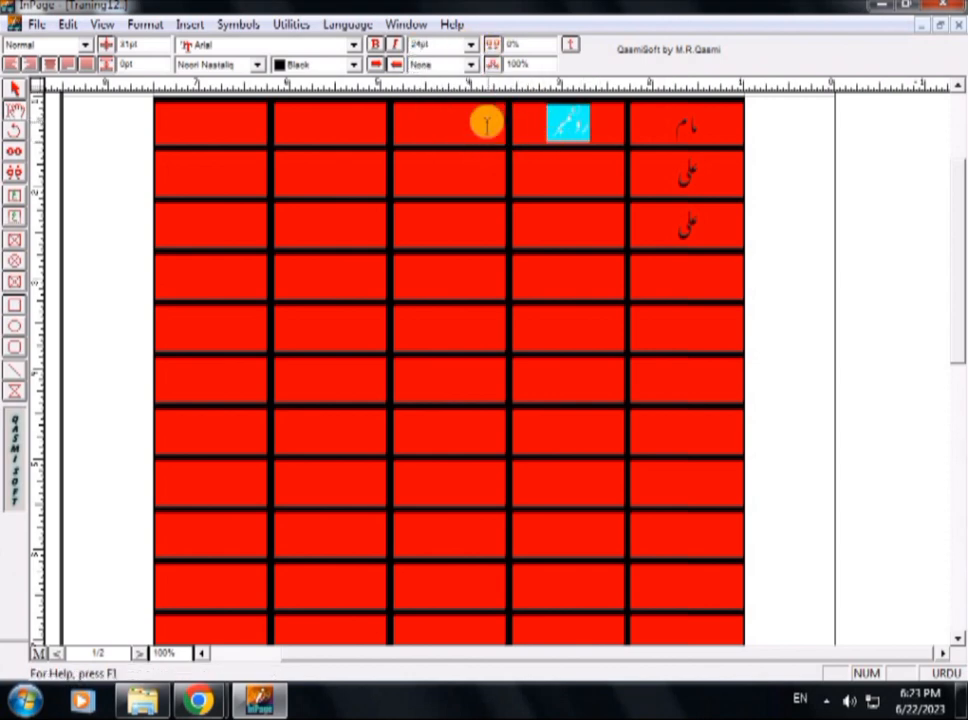
Enter the centered 24 pt heading "کلاس" in the middle cell of the top row.
{"action": "left_click", "coordinate": [474, 118]}
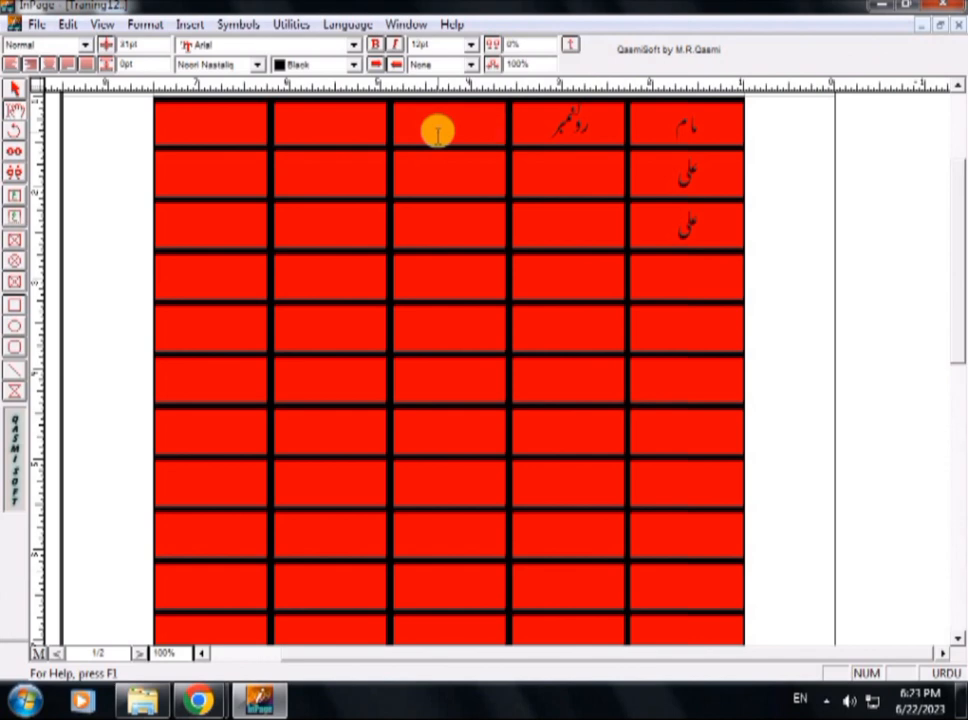
{"action": "left_click", "coordinate": [438, 133]}
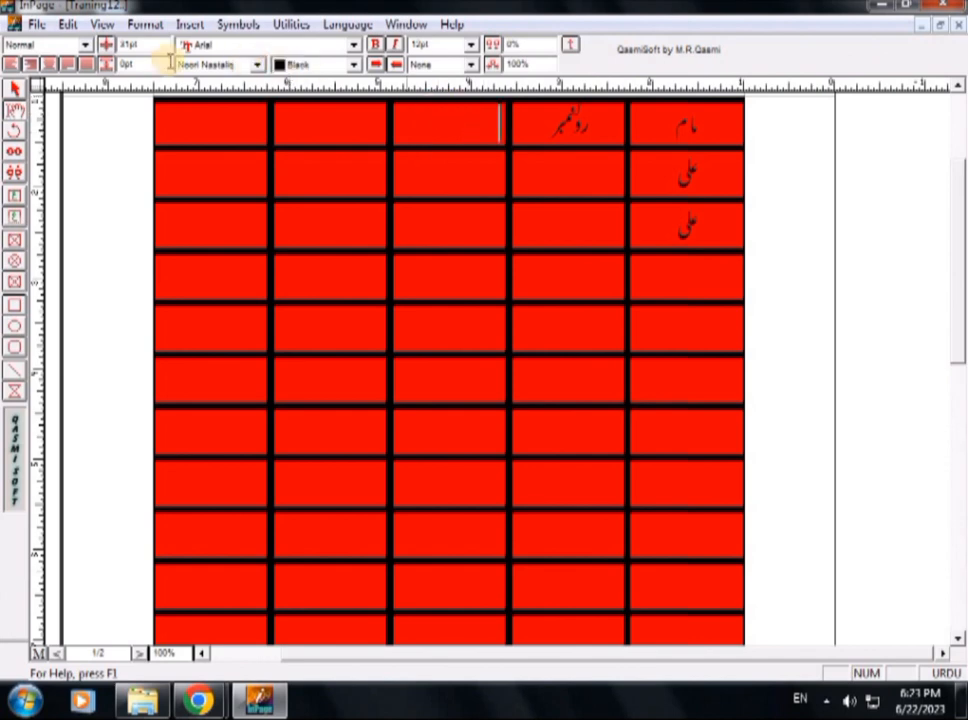
{"action": "left_click", "coordinate": [470, 45]}
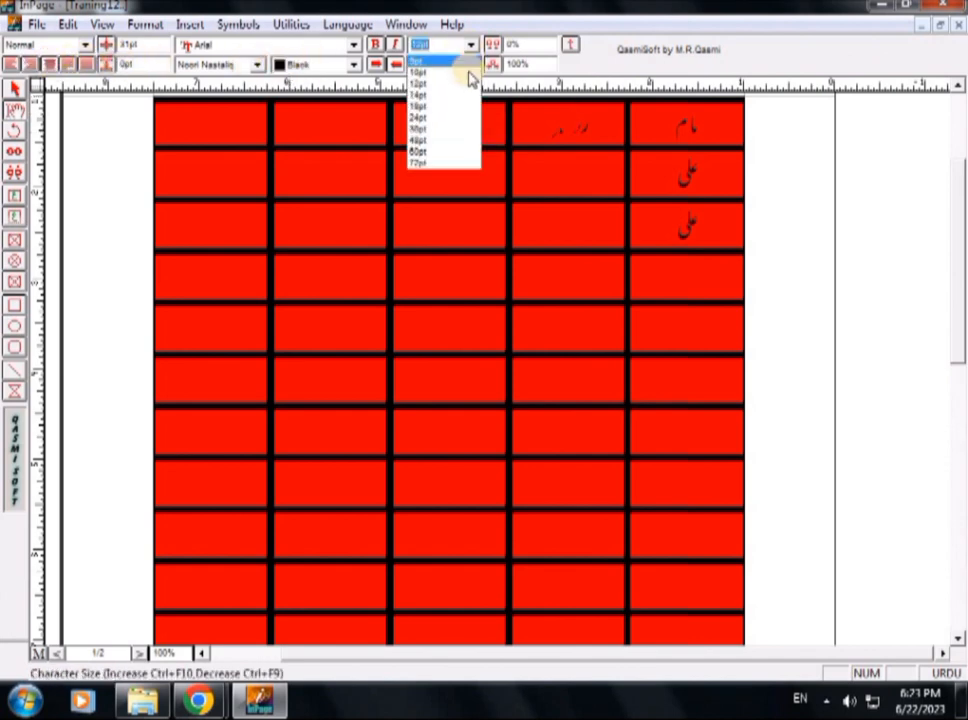
{"action": "left_click", "coordinate": [420, 116]}
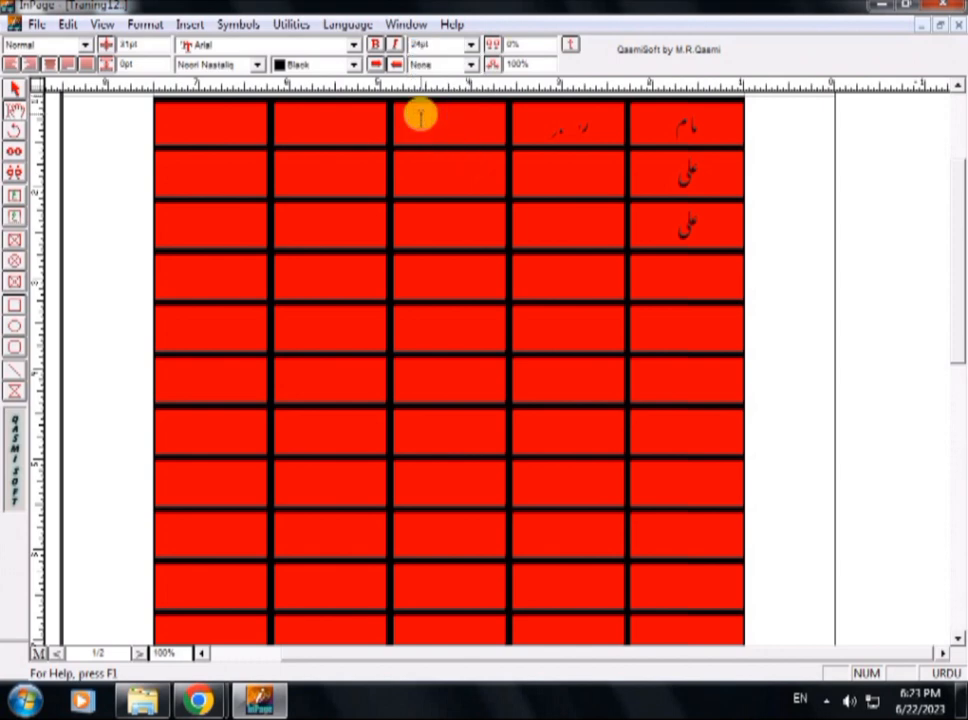
{"action": "type", "text": "کلاس"}
Copy the heading "کلاس" into the top row's fourth cell from the right, center-aligned.
{"action": "left_click_drag", "start_coordinate": [467, 122], "coordinate": [429, 123]}
{"action": "key", "text": "ctrl+c"}
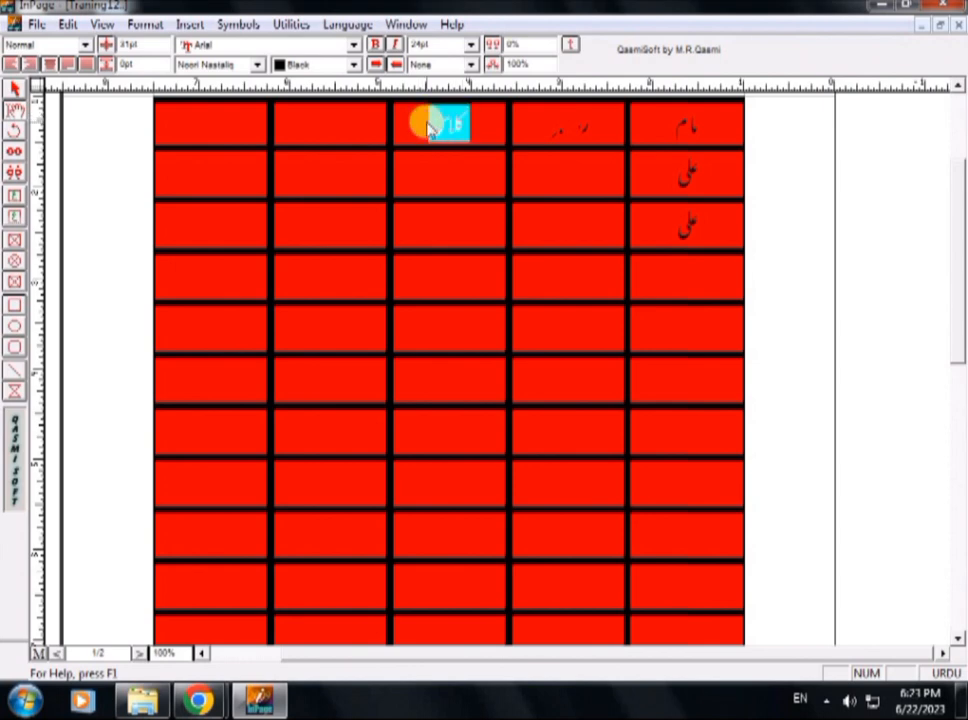
{"action": "left_click", "coordinate": [313, 119]}
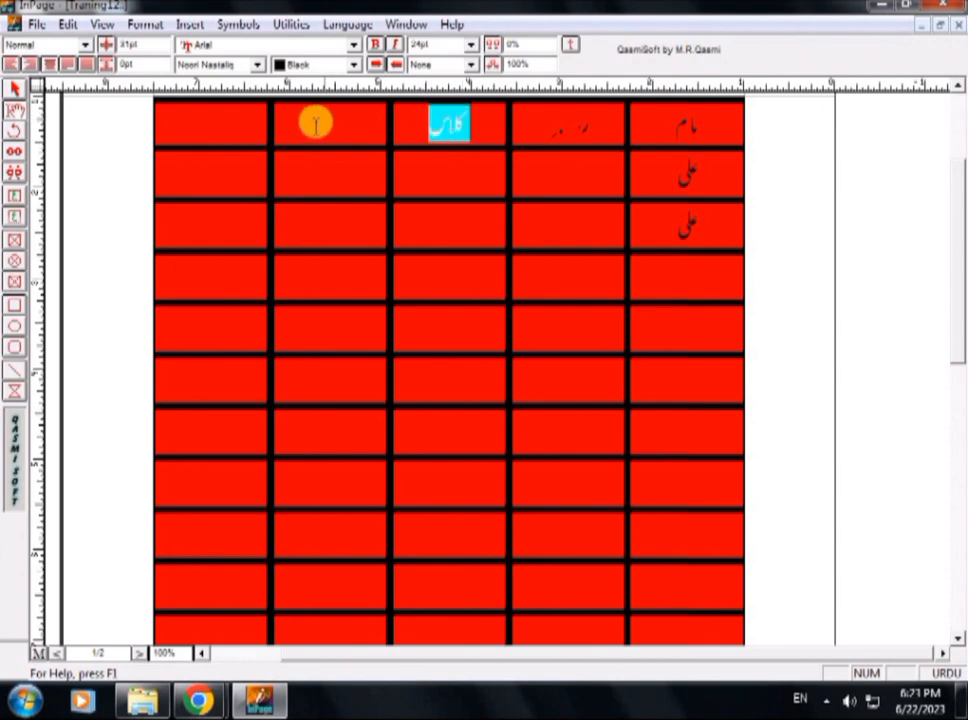
{"action": "left_click", "coordinate": [46, 65]}
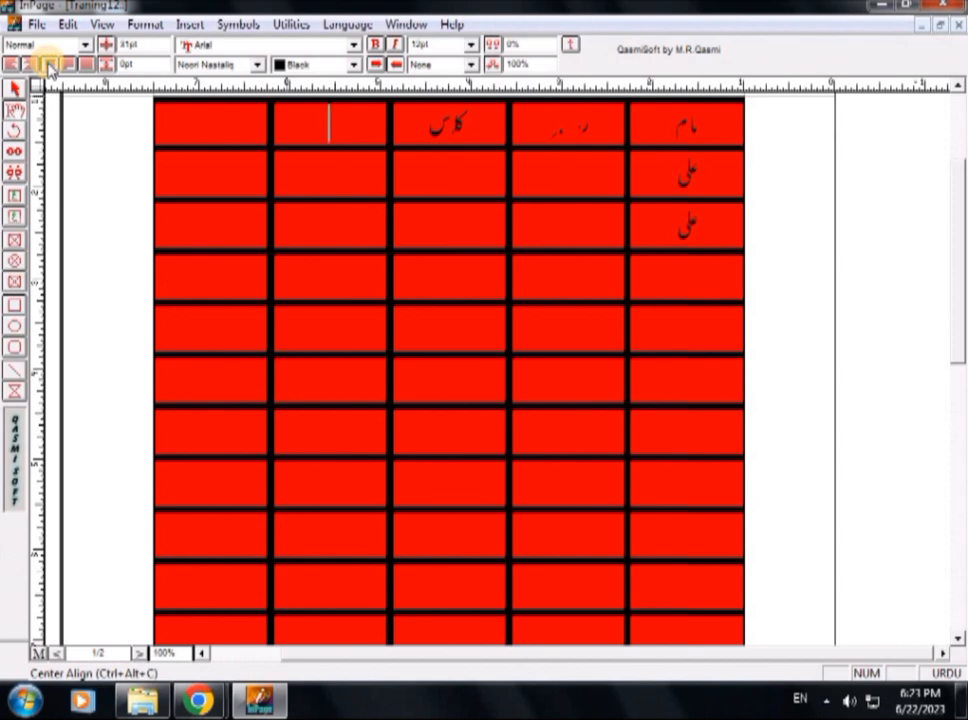
{"action": "type", "text": "ما"}
{"action": "key", "text": "BackSpace"}
{"action": "key", "text": "ctrl+v"}
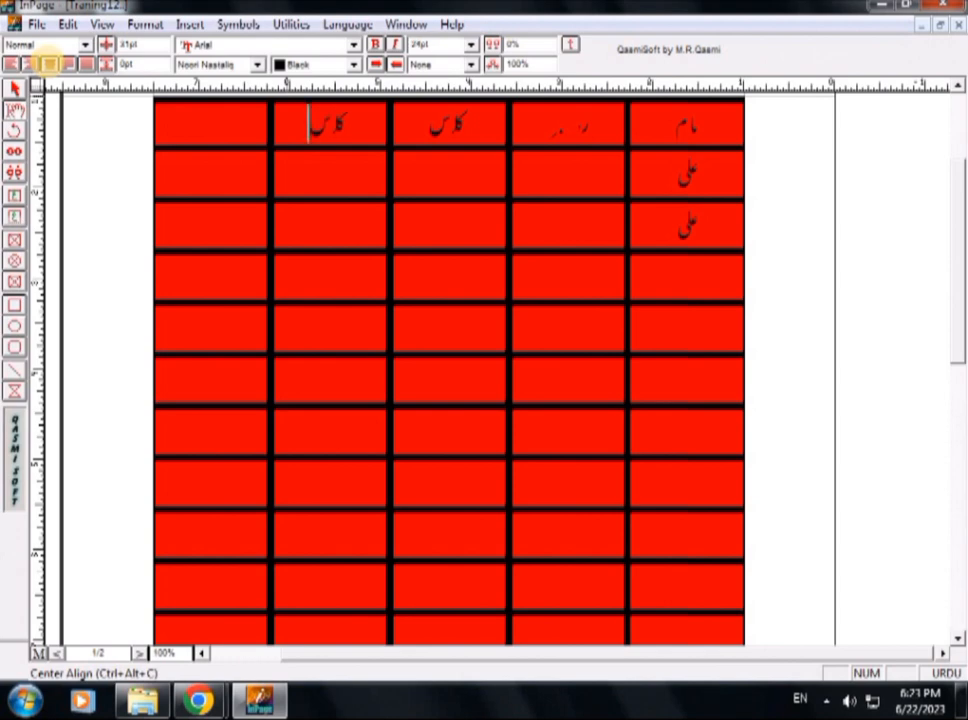
Replace the heading in the top row's fourth cell from the right with "کل نمبر".
{"action": "key", "text": "shift+Right"}
{"action": "key", "text": "shift+Right"}
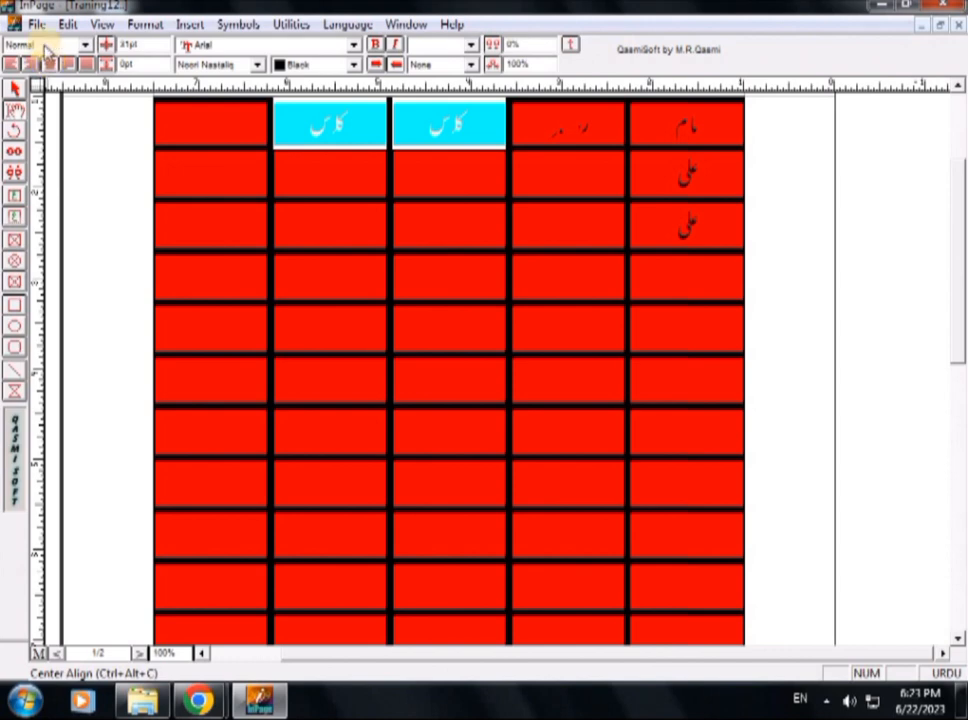
{"action": "left_click", "coordinate": [351, 125]}
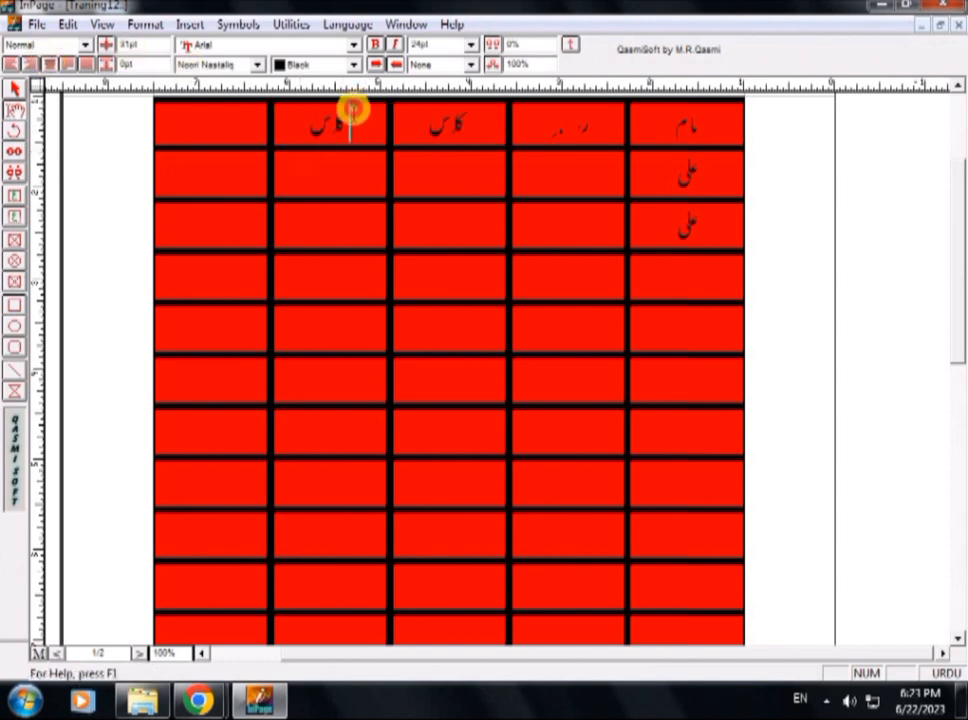
{"action": "left_click_drag", "start_coordinate": [352, 106], "coordinate": [313, 122]}
{"action": "key", "text": "ctrl+c"}
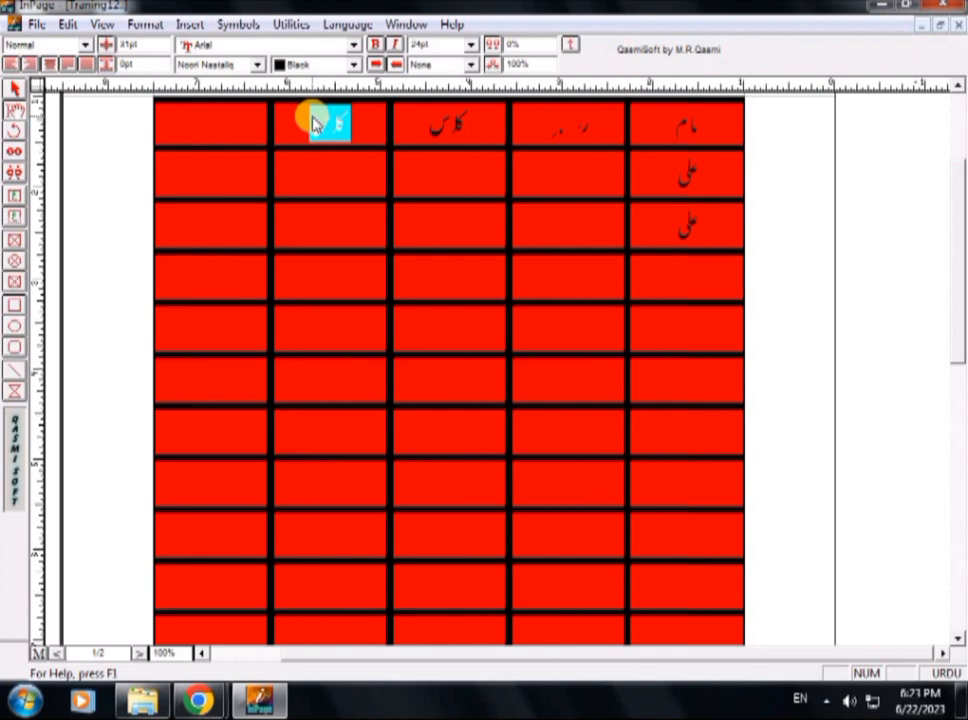
{"action": "type", "text": "کل"}
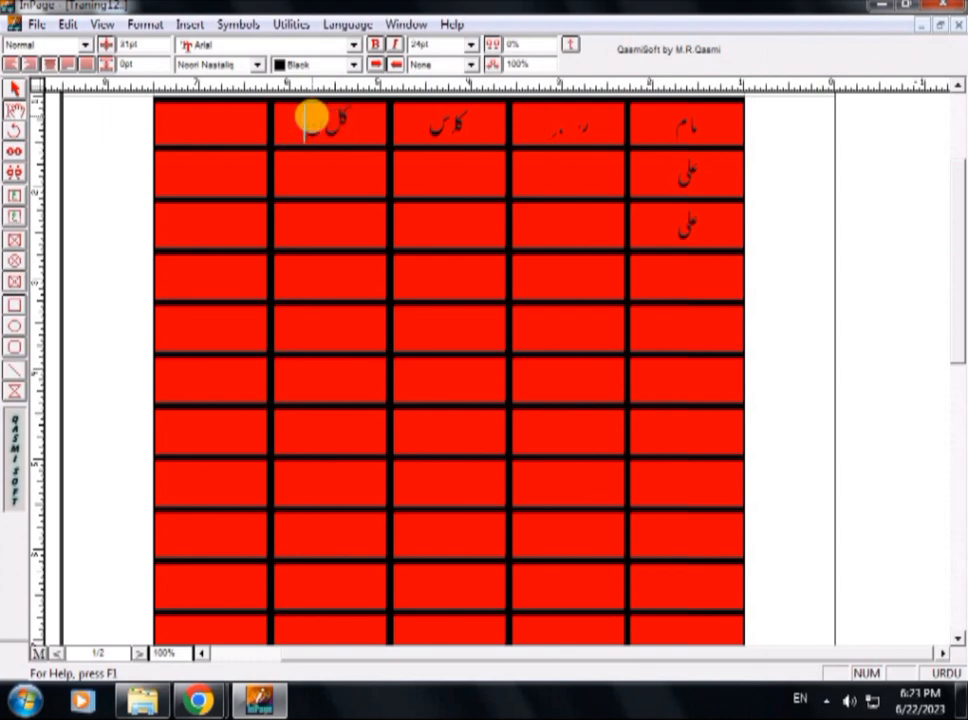
{"action": "type", "text": " نمبر"}
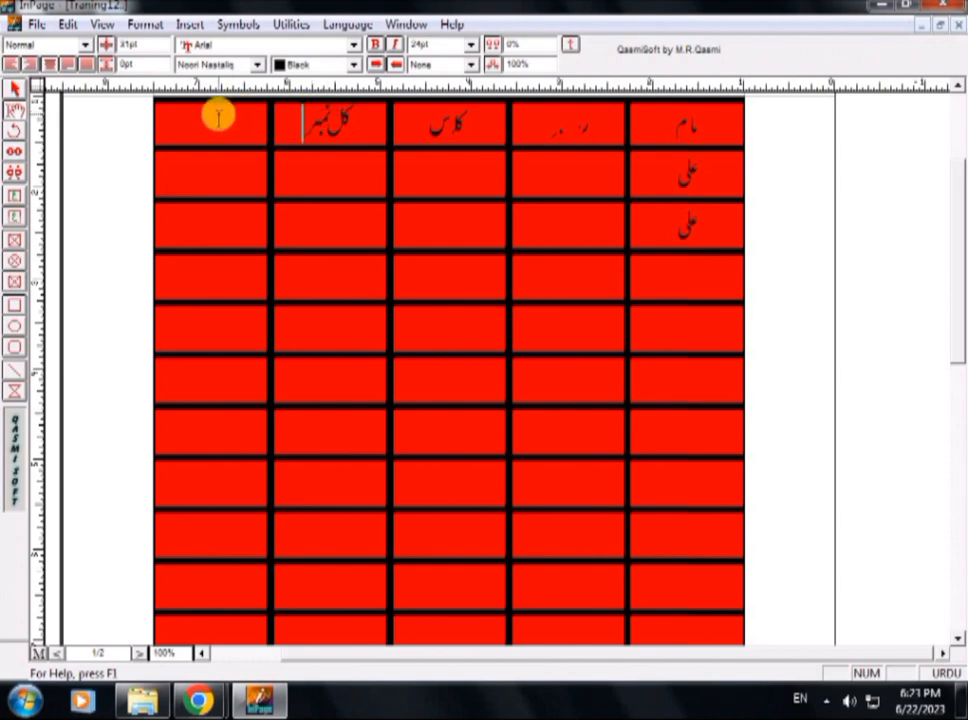
Paste the copied heading into the top row's leftmost cell and replace its text with "حاصل کرد نمبر".
{"action": "left_click", "coordinate": [206, 110]}
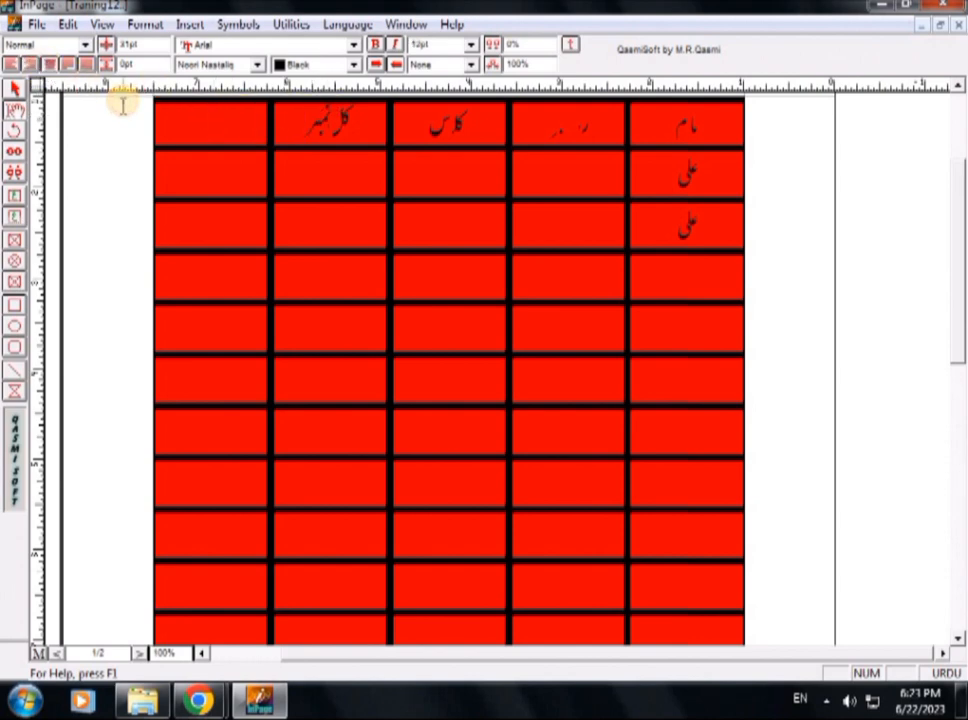
{"action": "key", "text": "ctrl+v"}
{"action": "left_click_drag", "start_coordinate": [244, 123], "coordinate": [198, 133]}
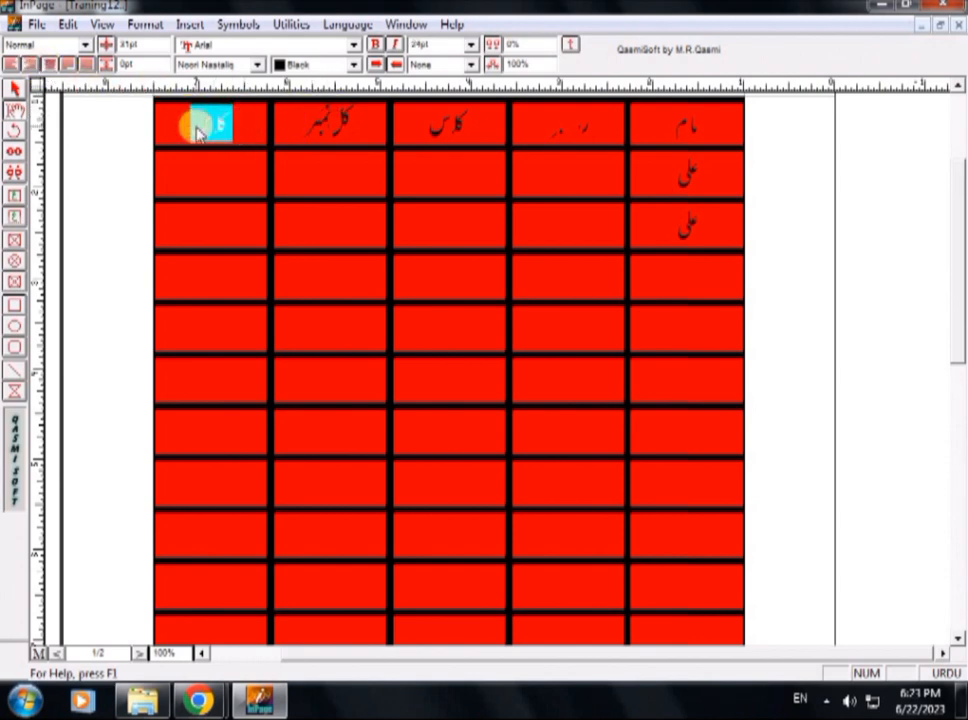
{"action": "type", "text": "راصل"}
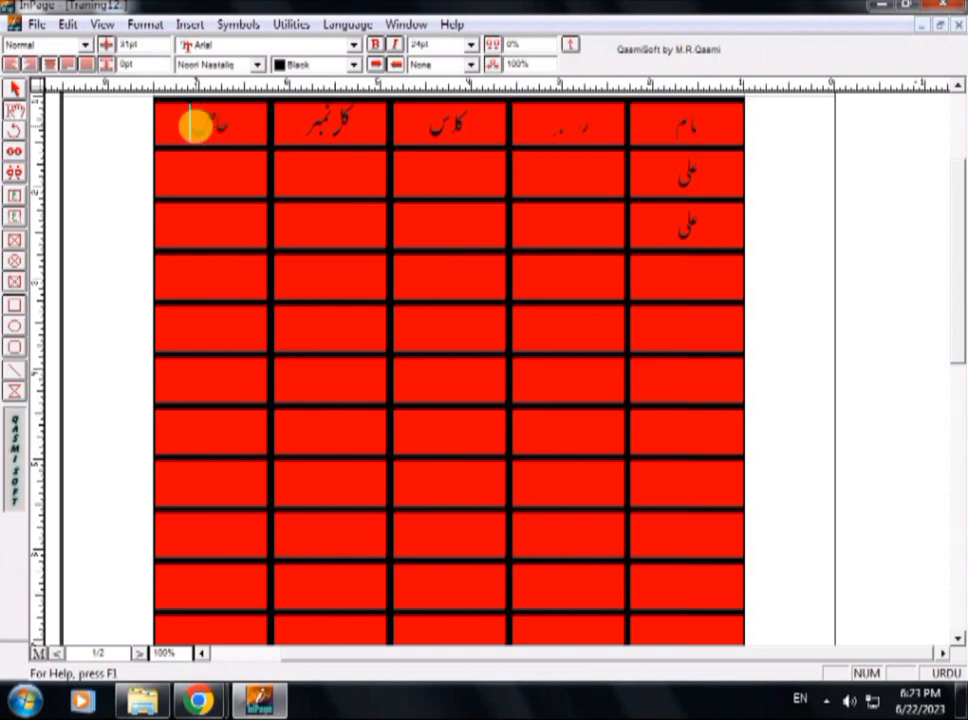
{"action": "type", "text": " کردہ نمبر"}
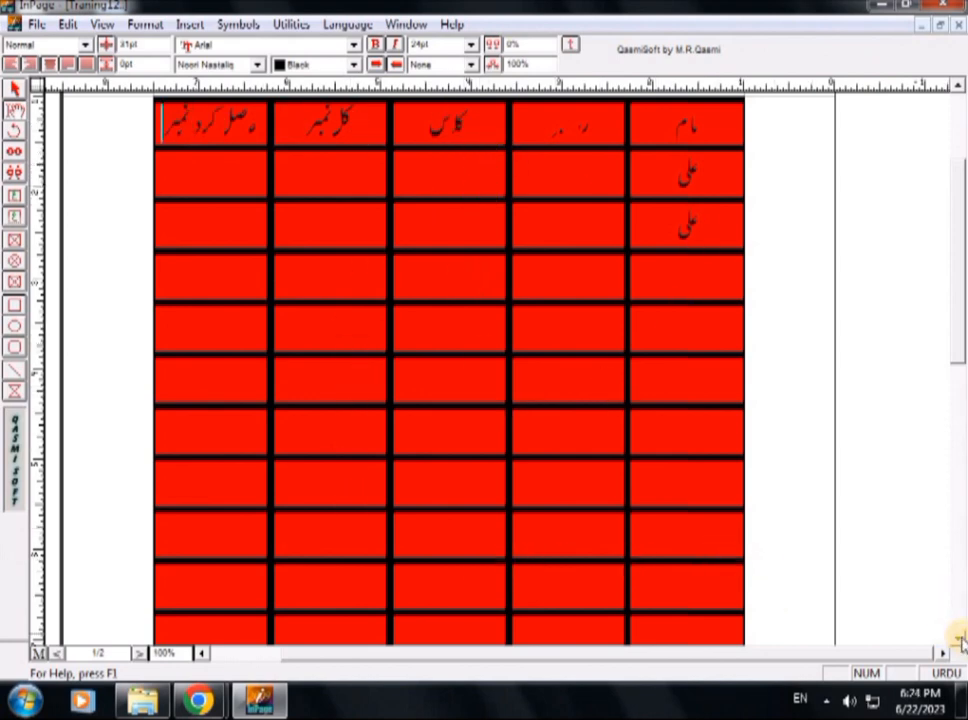
Look through the table's rows down the page and check the headings in the top row.
{"action": "scroll", "coordinate": [958, 640], "scroll_direction": "down", "scroll_amount": 5}
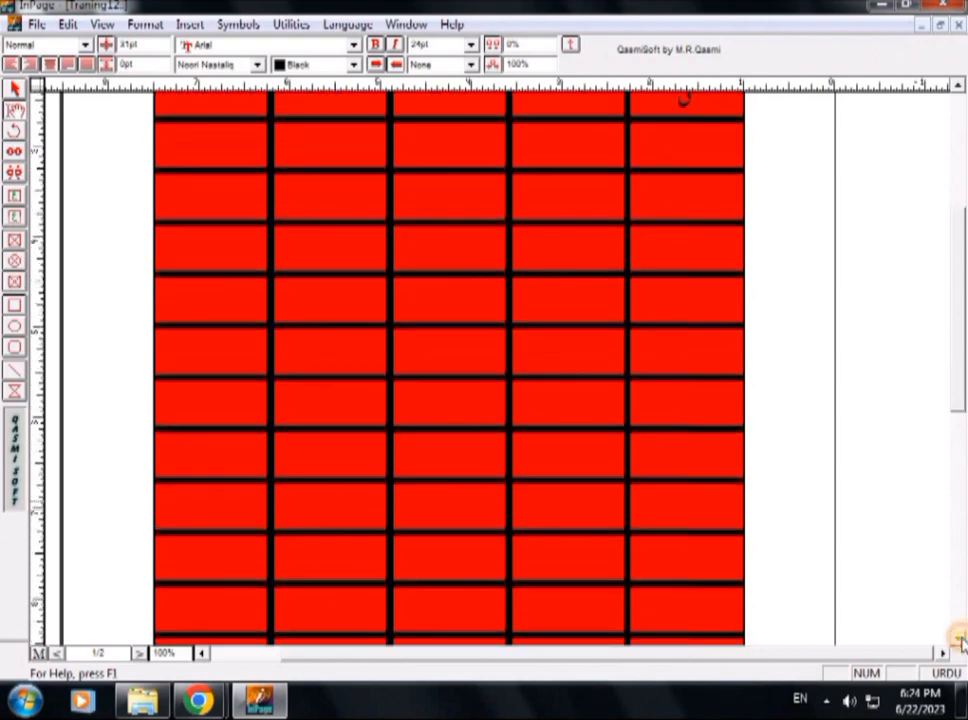
{"action": "scroll", "coordinate": [958, 640], "scroll_direction": "down", "scroll_amount": 1}
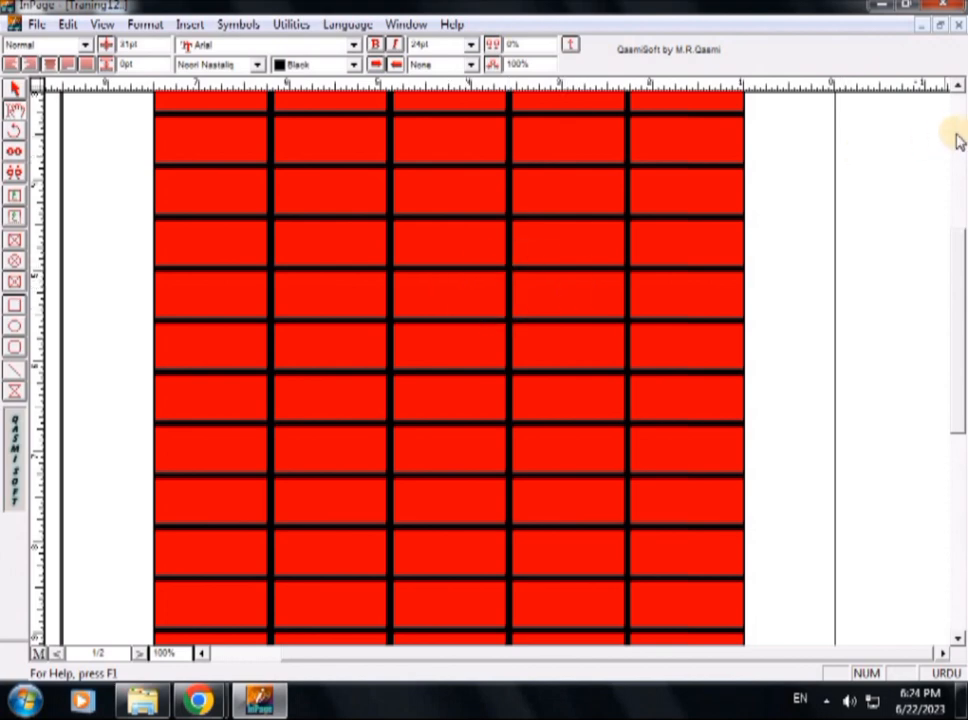
{"action": "left_click", "coordinate": [956, 87]}
{"action": "left_click", "coordinate": [436, 346]}
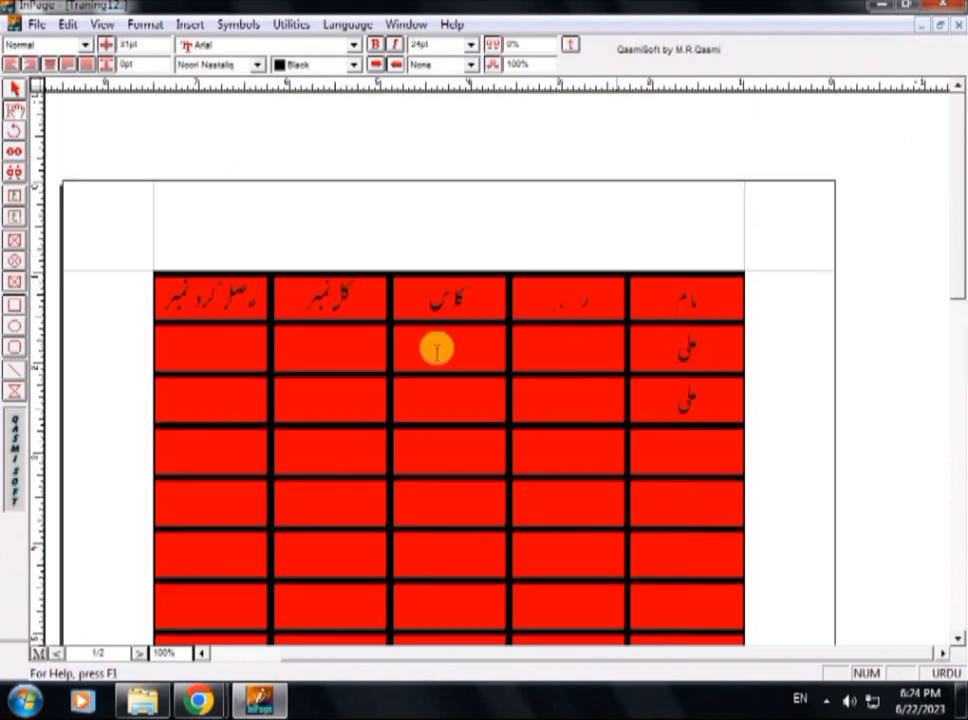
{"action": "left_click", "coordinate": [570, 348]}
{"action": "left_click_drag", "start_coordinate": [597, 291], "coordinate": [543, 297]}
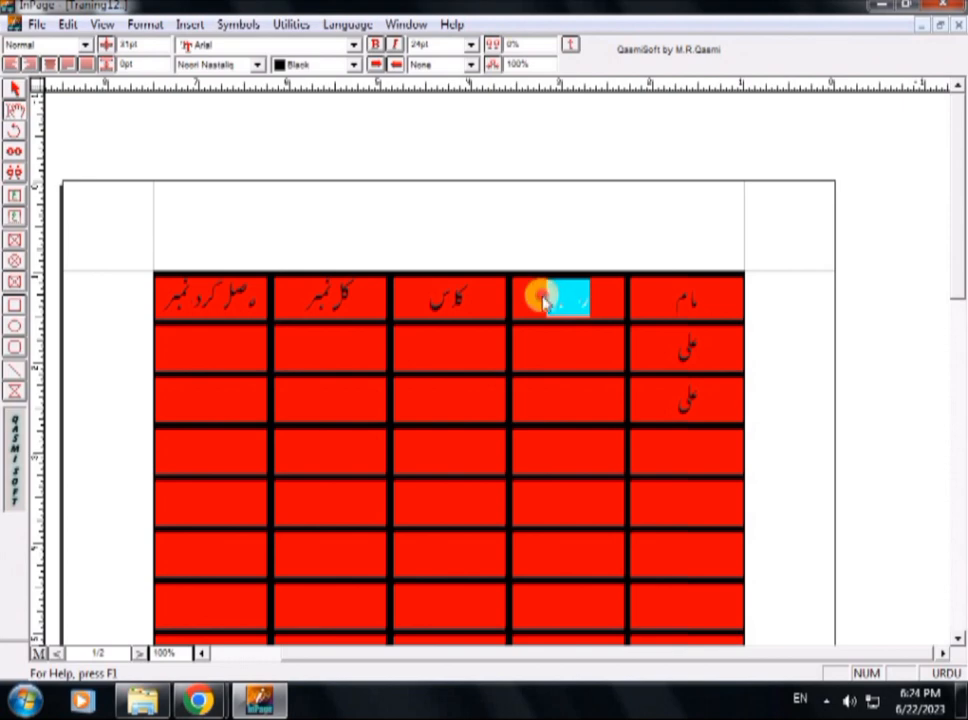
{"action": "left_click", "coordinate": [402, 329]}
{"action": "left_click", "coordinate": [298, 334]}
{"action": "left_click", "coordinate": [276, 387]}
{"action": "left_click", "coordinate": [215, 319]}
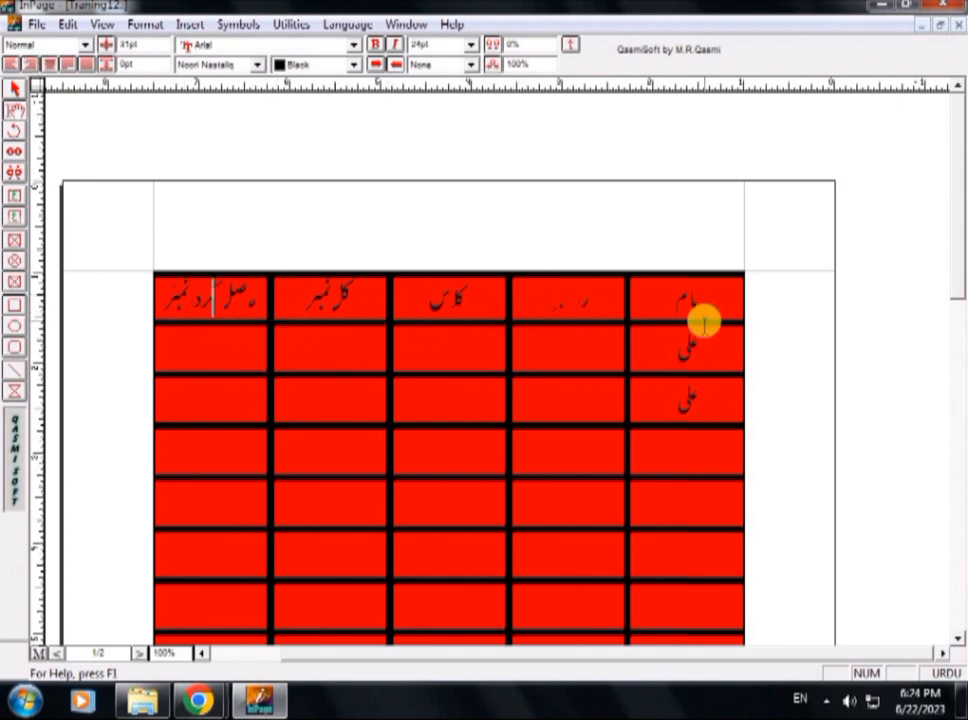
Save the document and select the heading "کل نمبر" in the top row's fourth cell from the right.
{"action": "key", "text": "ctrl+s"}
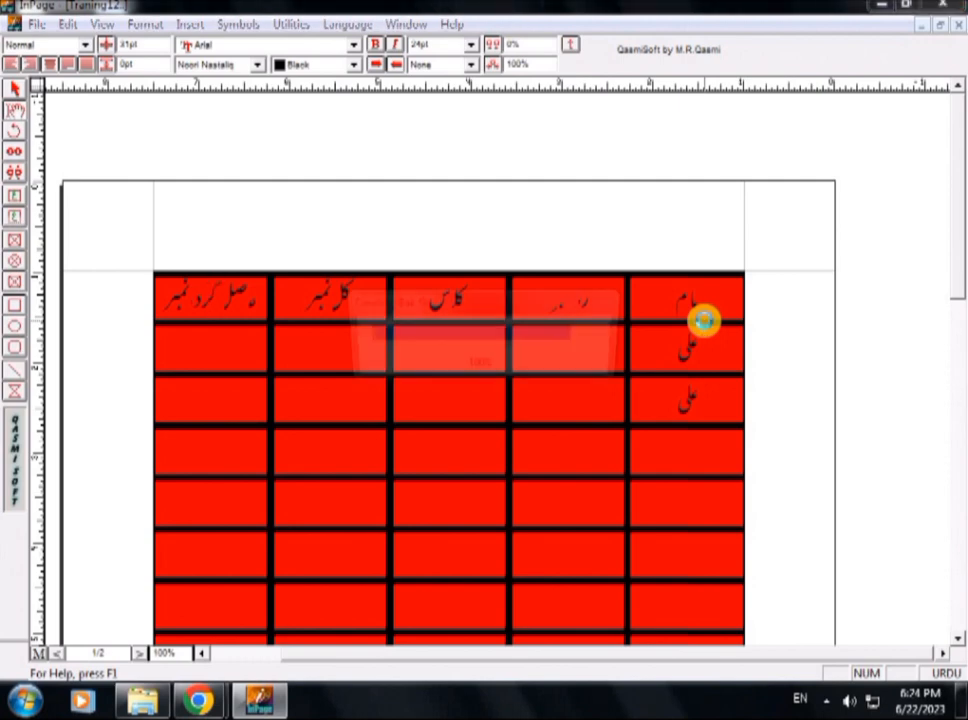
{"action": "left_click", "coordinate": [465, 303]}
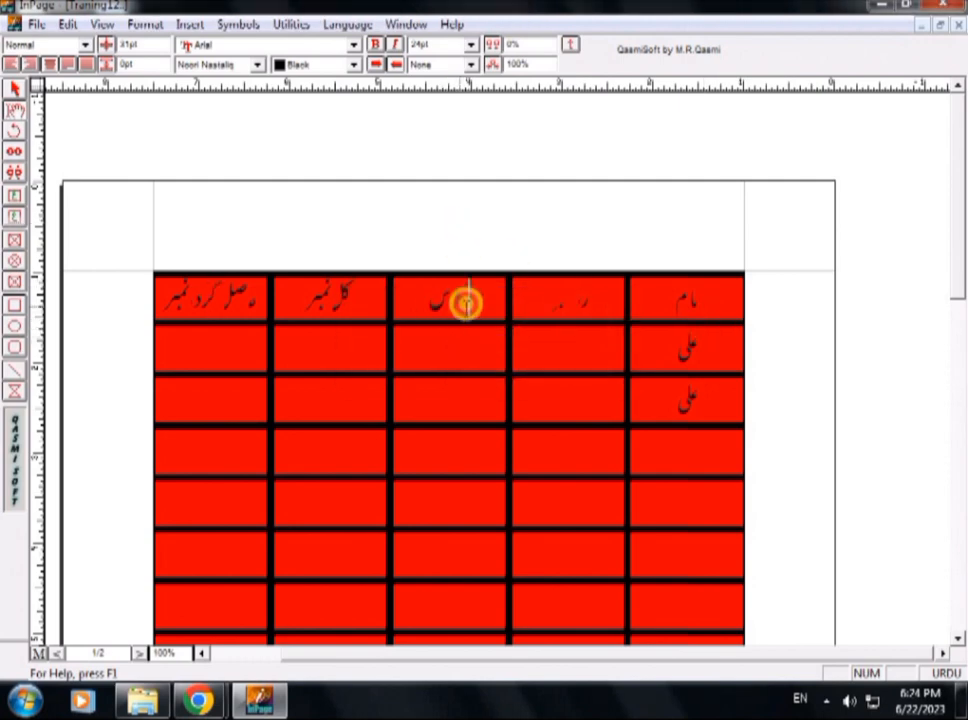
{"action": "left_click", "coordinate": [359, 298]}
{"action": "left_click_drag", "start_coordinate": [359, 298], "coordinate": [305, 296]}
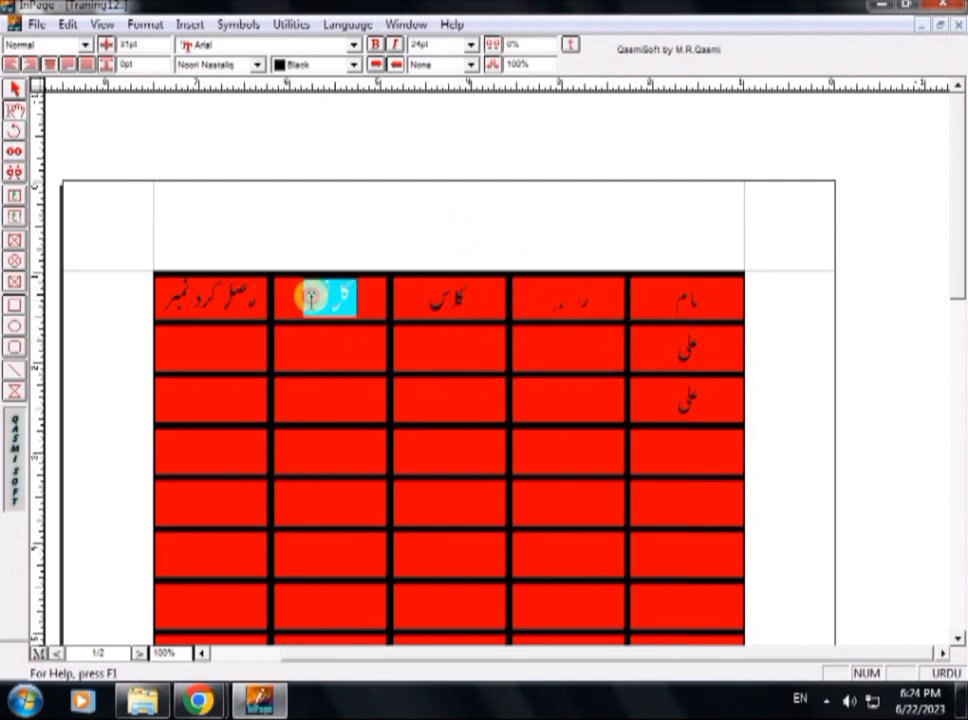